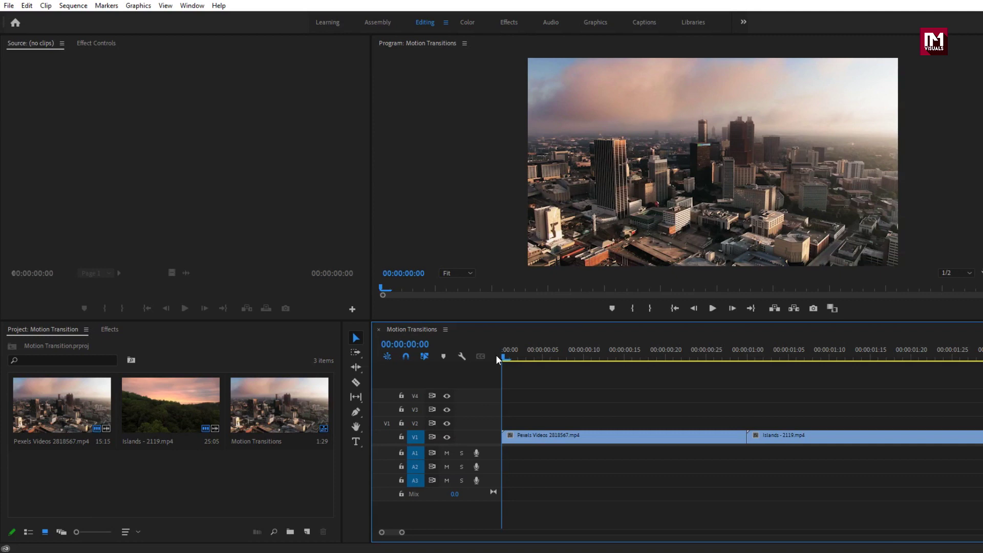
Create a 1920 x 1080, 30 fps adjustment layer and place it on V2 from the start of the sequence above both clips.
{"action": "left_click_drag", "start_coordinate": [501, 358], "coordinate": [821, 358]}
{"action": "left_click", "coordinate": [772, 437]}
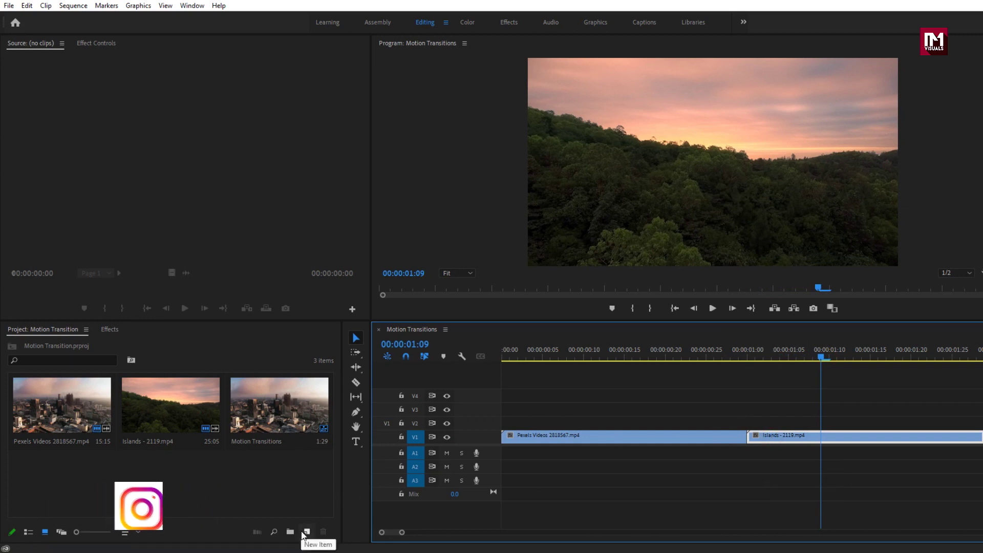
{"action": "left_click", "coordinate": [306, 532]}
{"action": "left_click", "coordinate": [320, 458]}
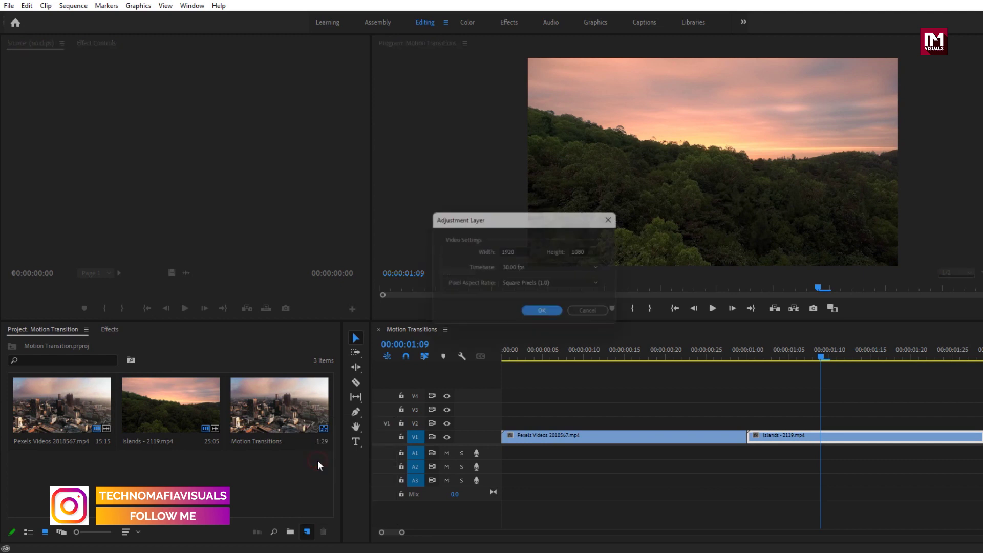
{"action": "left_click", "coordinate": [543, 314]}
{"action": "left_click_drag", "start_coordinate": [93, 464], "coordinate": [512, 425]}
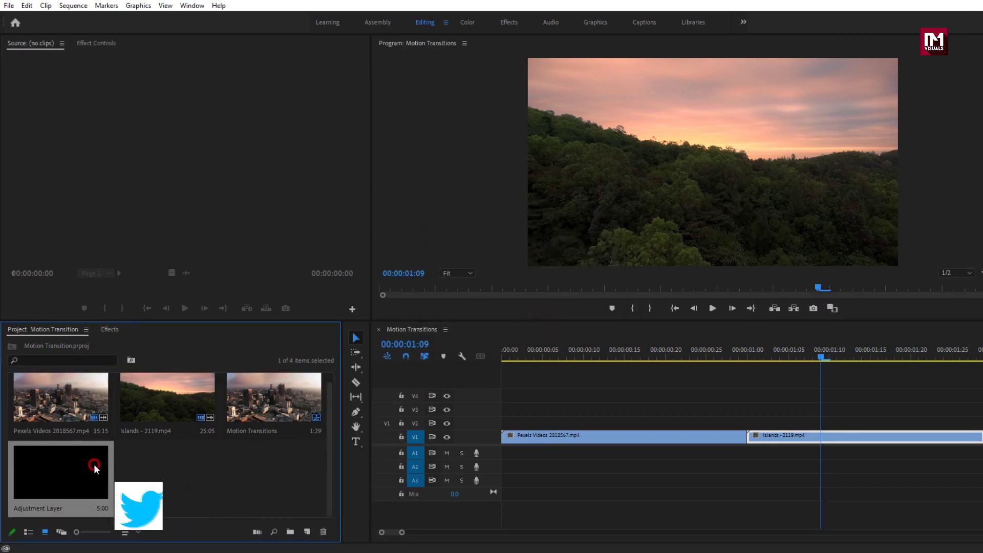
{"action": "left_click_drag", "start_coordinate": [441, 425], "coordinate": [432, 423]}
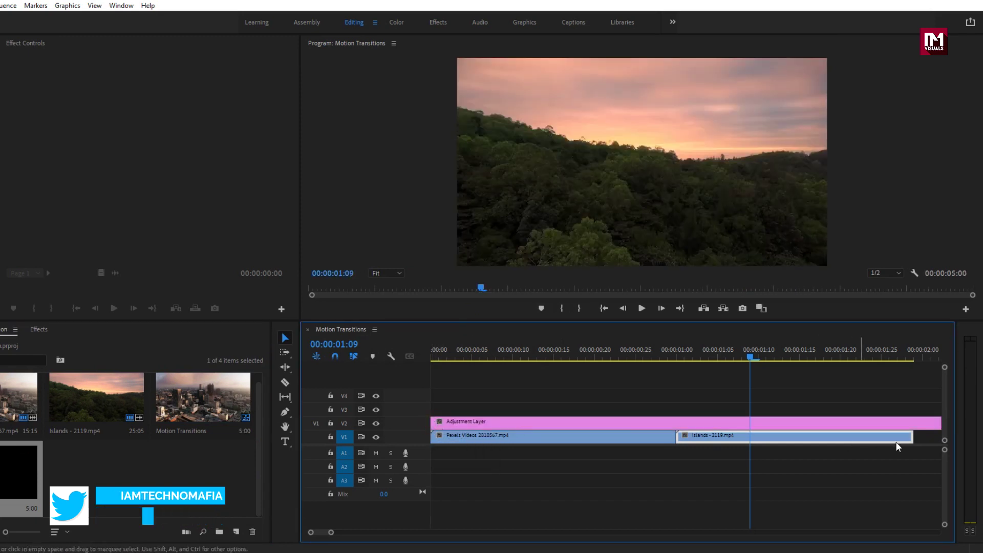
Cut the V2 adjustment layer at the end of the Islands clip and delete the excess part.
{"action": "left_click", "coordinate": [283, 385]}
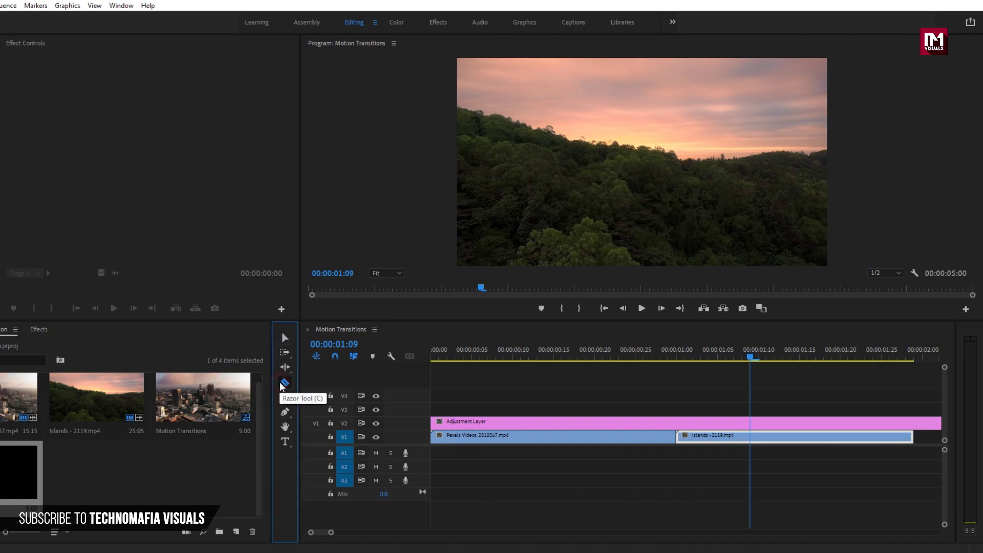
{"action": "left_click", "coordinate": [915, 423]}
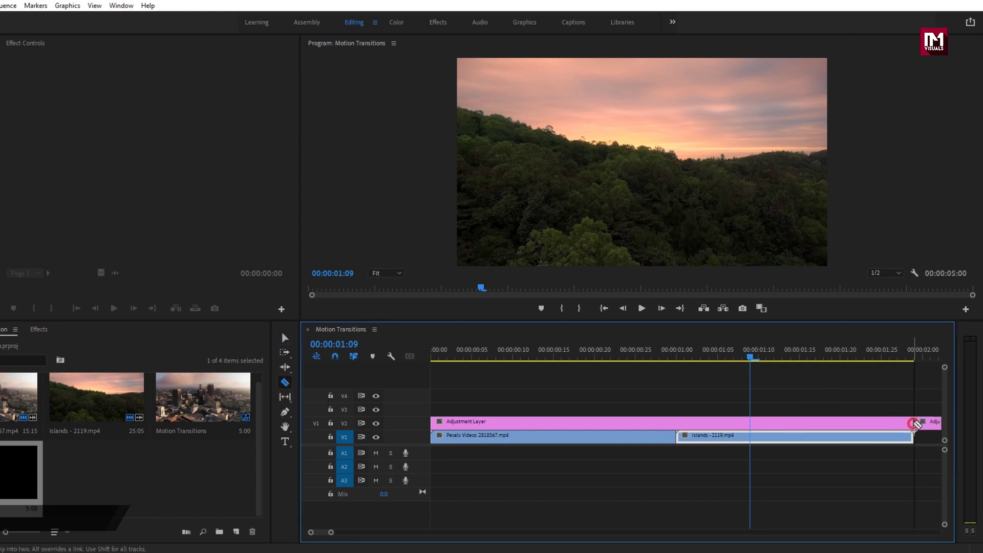
{"action": "key", "text": "v"}
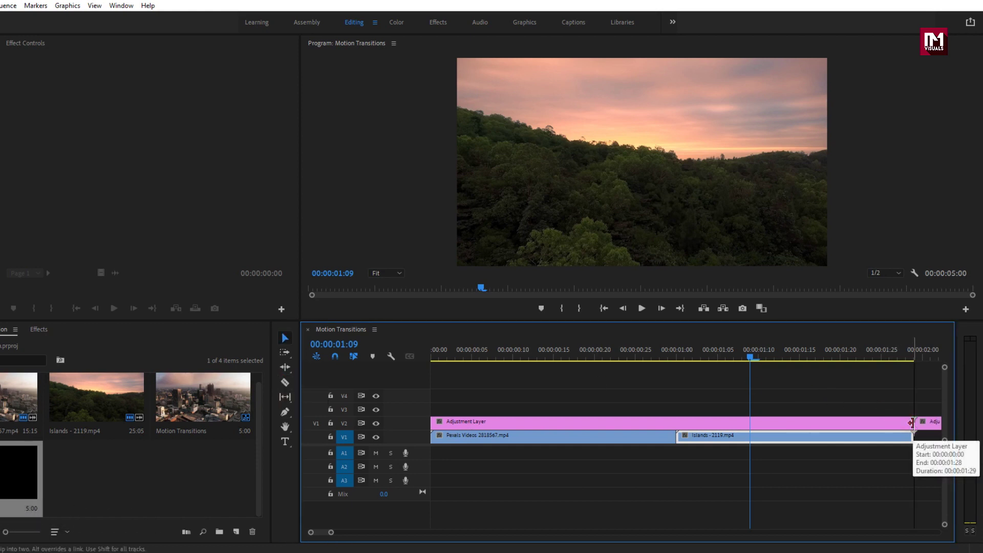
{"action": "left_click", "coordinate": [925, 425]}
{"action": "key", "text": "Delete"}
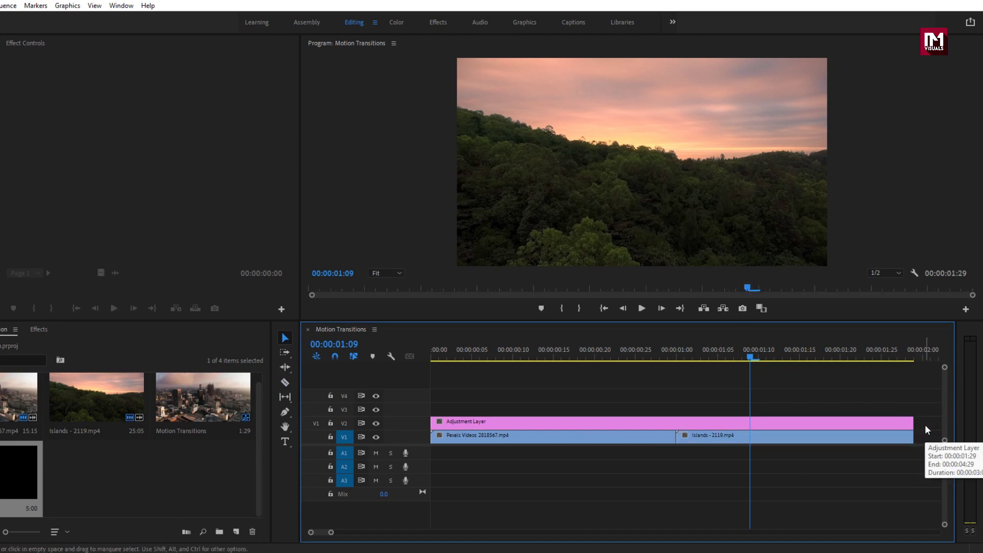
Find the Replicate video effect and apply it to the adjustment layer on V2.
{"action": "left_click", "coordinate": [653, 423]}
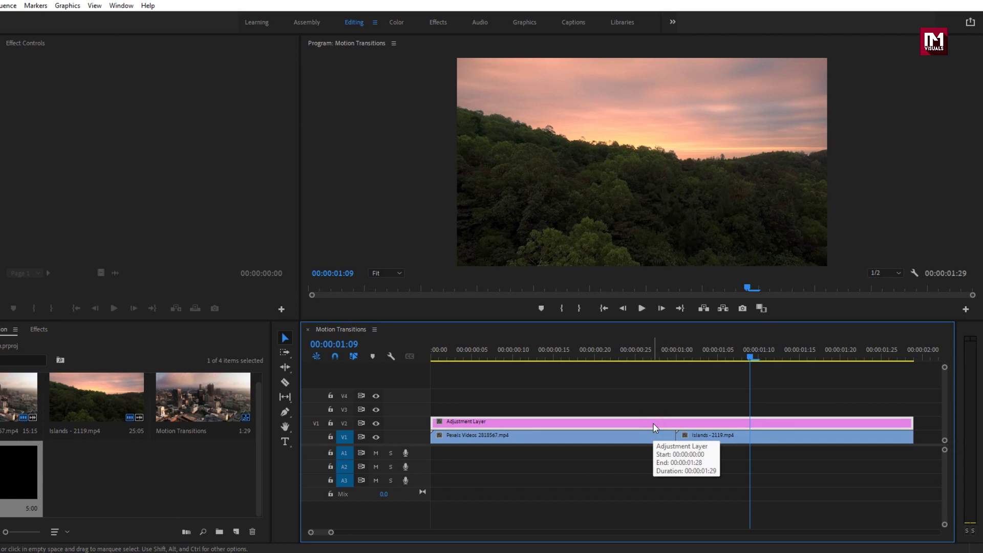
{"action": "left_click", "coordinate": [39, 329]}
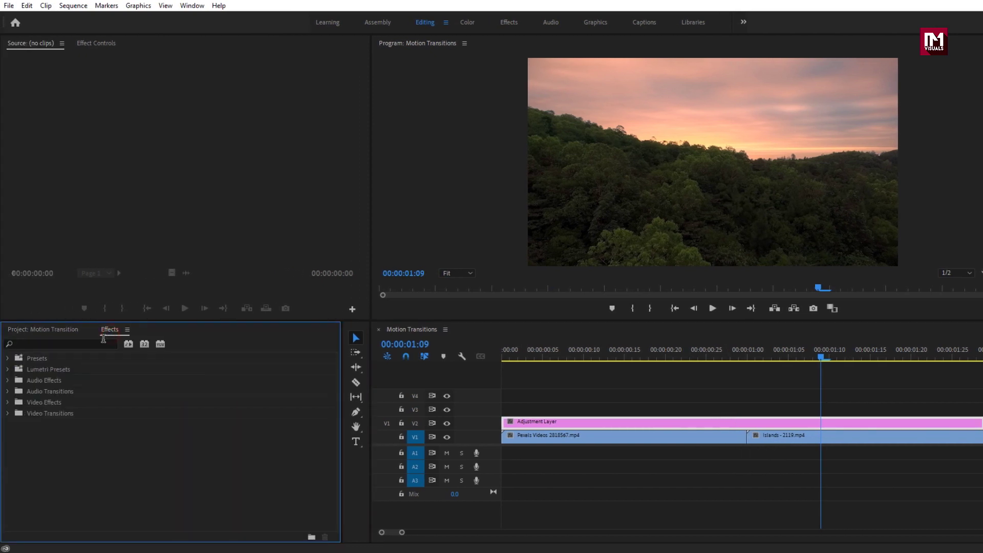
{"action": "left_click", "coordinate": [90, 344]}
{"action": "type", "text": "re"}
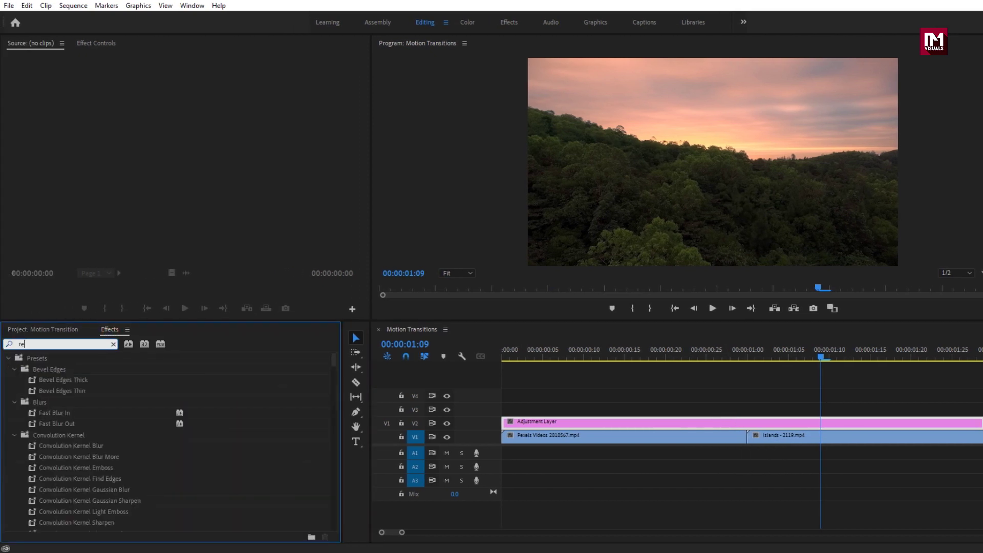
{"action": "type", "text": "pli"}
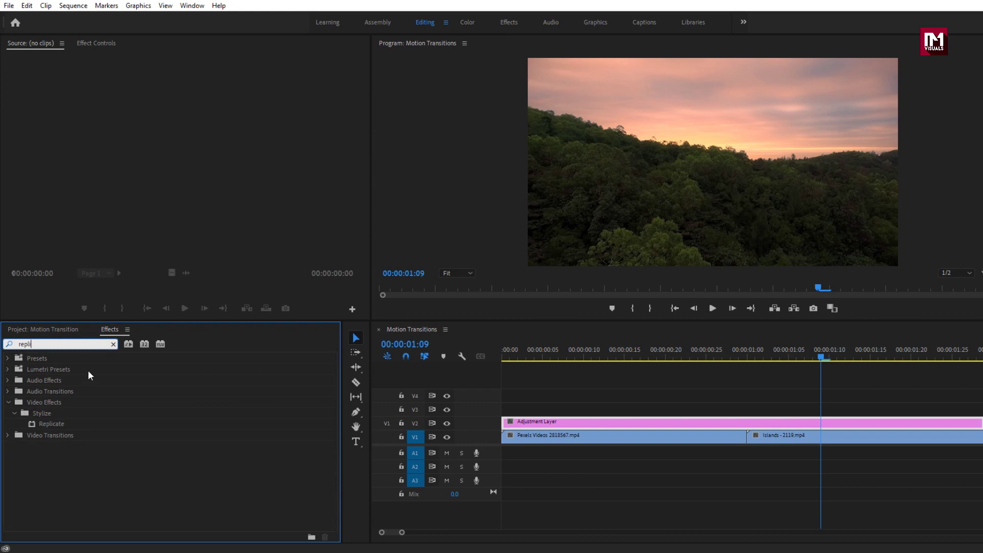
{"action": "left_click", "coordinate": [60, 426]}
{"action": "left_click_drag", "start_coordinate": [60, 429], "coordinate": [541, 424]}
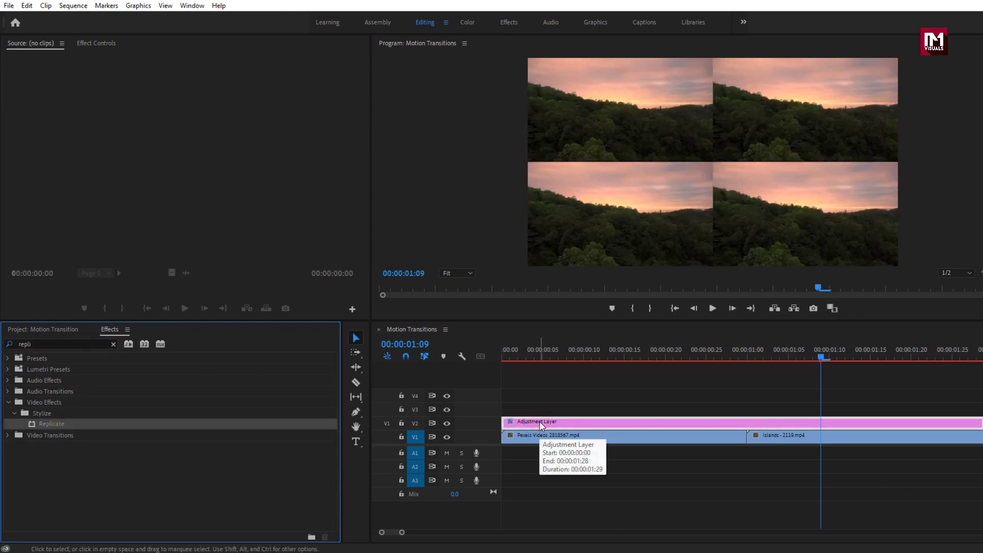
Set the Replicate effect's Count to 3 on the V2 adjustment layer.
{"action": "left_click", "coordinate": [97, 43]}
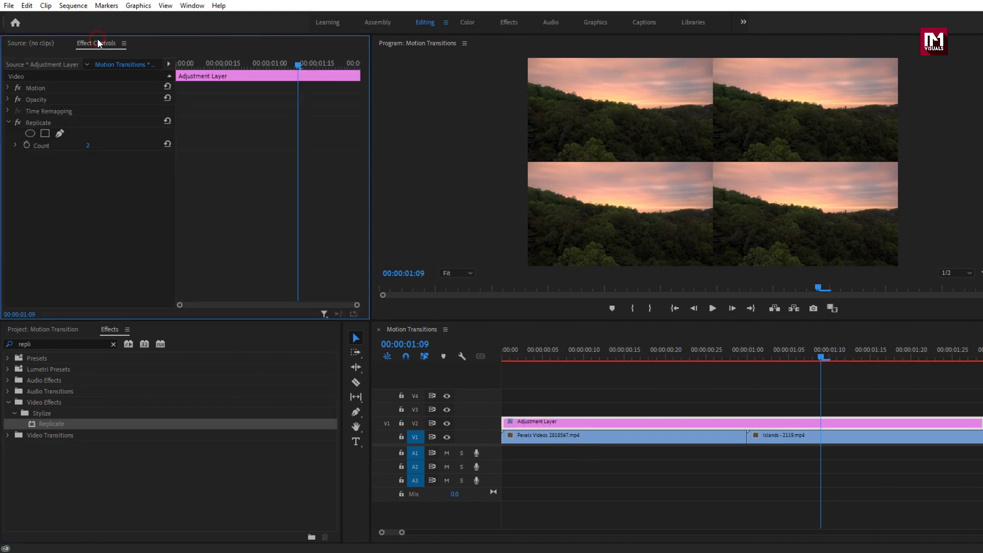
{"action": "left_click", "coordinate": [89, 146]}
{"action": "key", "text": "Return"}
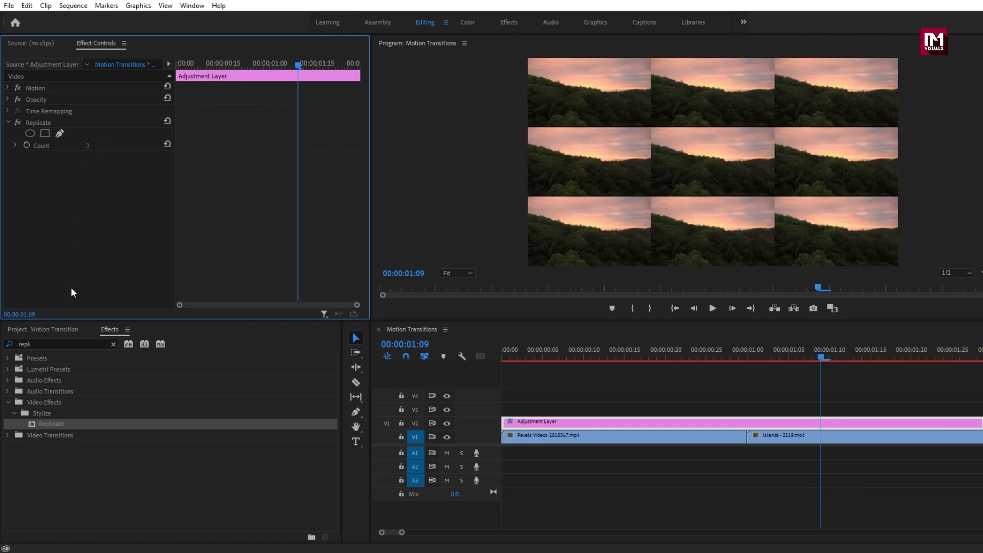
Add a Mirror effect to the V2 adjustment layer and set its horizontal Reflection Center to 1279.
{"action": "left_click", "coordinate": [57, 344]}
{"action": "type", "text": "mirr"}
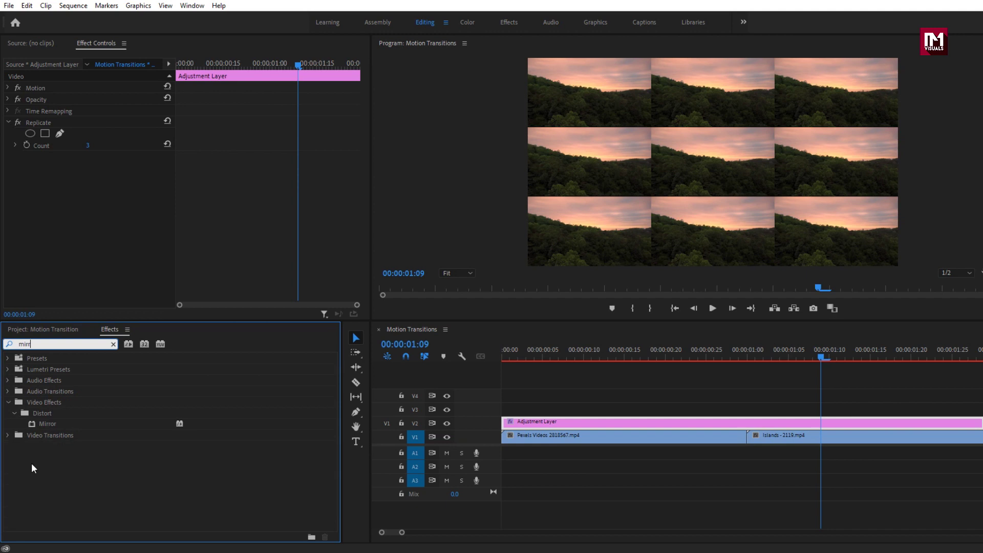
{"action": "left_click", "coordinate": [54, 424]}
{"action": "double_click", "coordinate": [61, 427]}
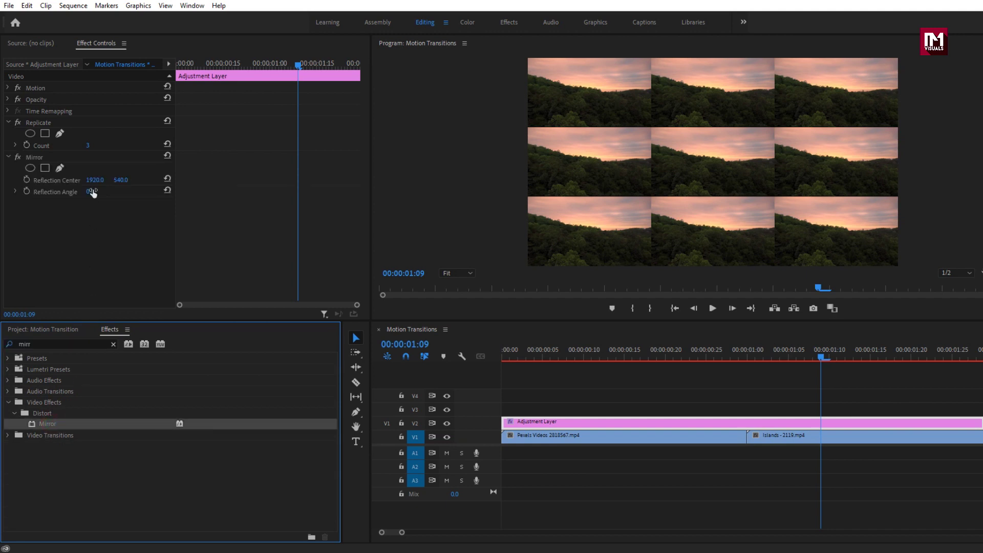
{"action": "left_click_drag", "start_coordinate": [97, 184], "coordinate": [31, 180]}
{"action": "mouse_move", "coordinate": [99, 180]}
{"action": "left_mouse_down"}
{"action": "mouse_move", "coordinate": [10, 181]}
{"action": "mouse_move", "coordinate": [97, 180]}
{"action": "mouse_move", "coordinate": [89, 180]}
{"action": "left_mouse_up"}
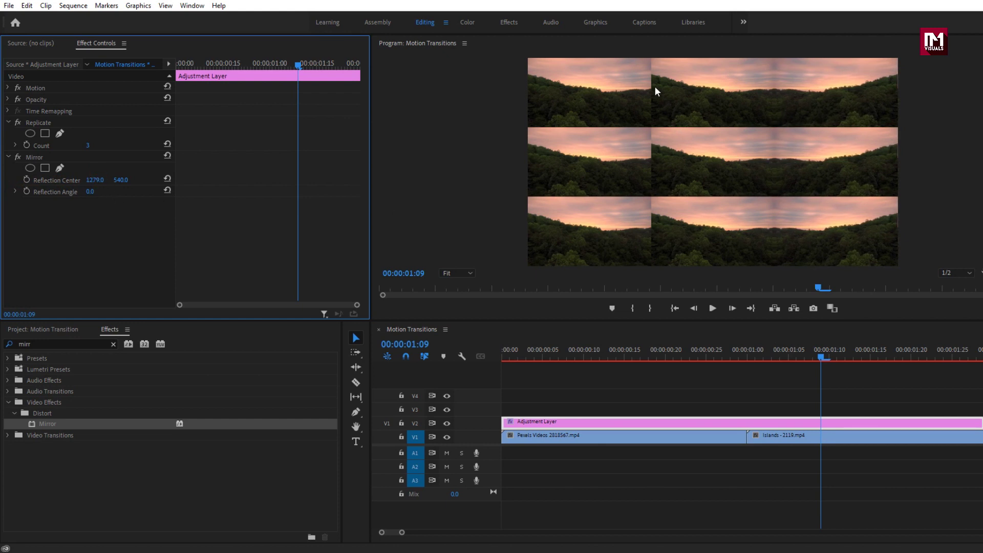
Add a second Mirror effect to the V2 adjustment layer with a Reflection Angle of 180° and a horizontal Reflection Center of 640.
{"action": "double_click", "coordinate": [55, 425]}
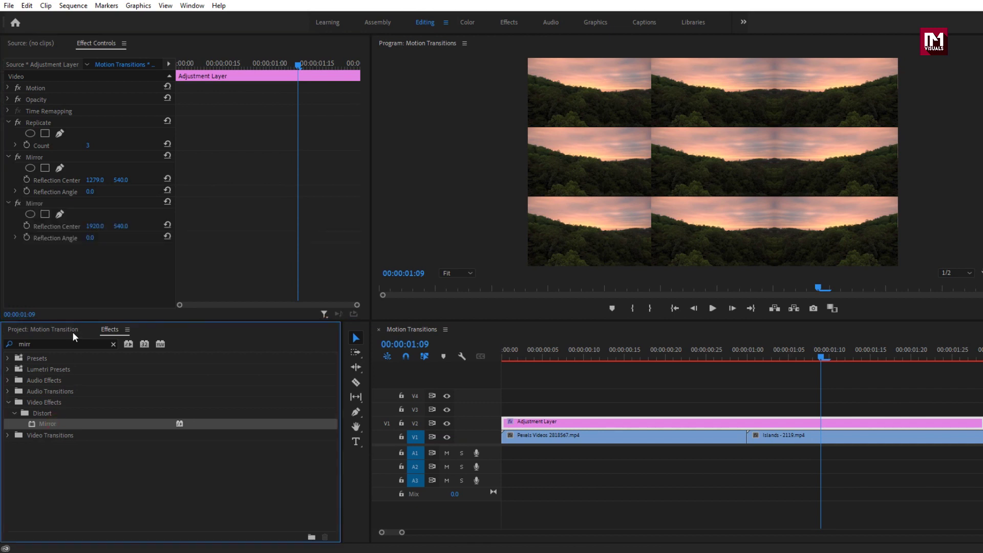
{"action": "left_click", "coordinate": [91, 238]}
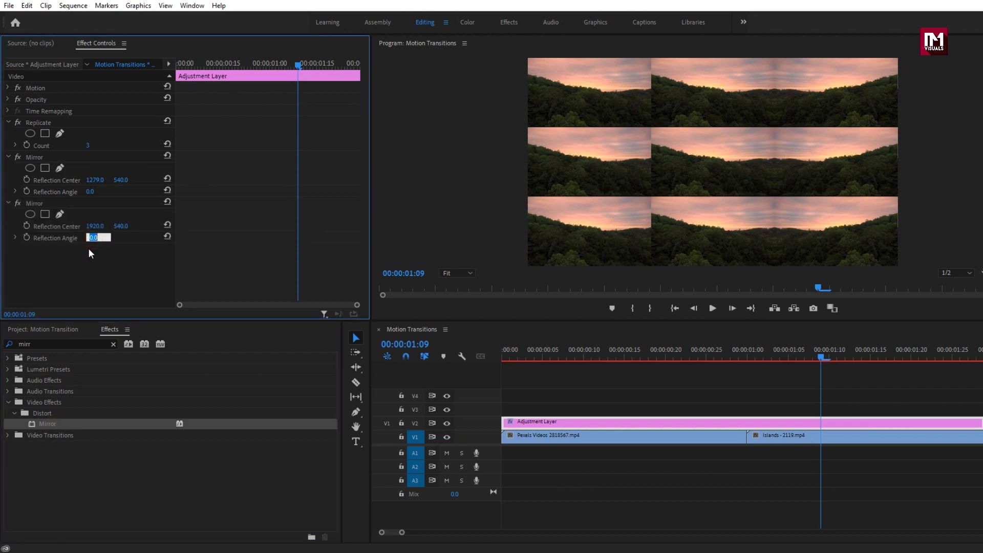
{"action": "type", "text": "180"}
{"action": "key", "text": "Return"}
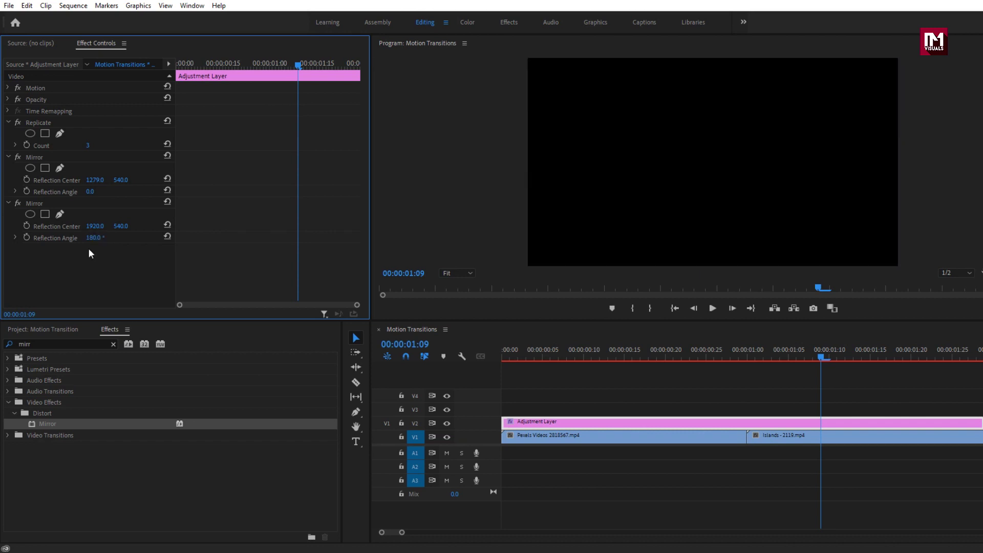
{"action": "mouse_move", "coordinate": [97, 228]}
{"action": "left_mouse_down"}
{"action": "mouse_move", "coordinate": [29, 229]}
{"action": "mouse_move", "coordinate": [98, 228]}
{"action": "left_mouse_up"}
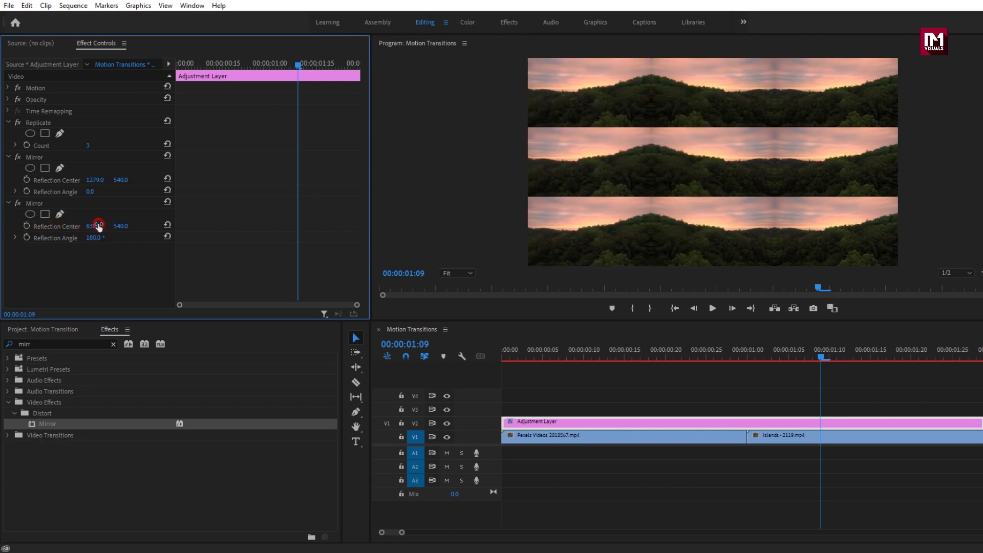
{"action": "left_click", "coordinate": [97, 225]}
{"action": "left_click", "coordinate": [105, 250]}
{"action": "left_click_drag", "start_coordinate": [628, 353], "coordinate": [818, 354]}
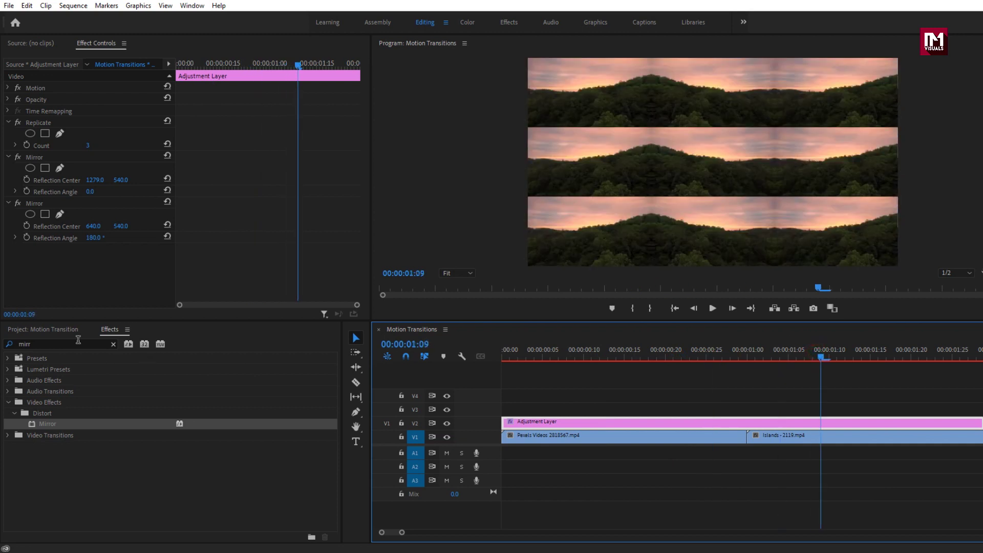
Place another copy of the adjustment layer on V3 from the start of the sequence.
{"action": "left_click", "coordinate": [60, 330]}
{"action": "left_click_drag", "start_coordinate": [61, 471], "coordinate": [500, 413]}
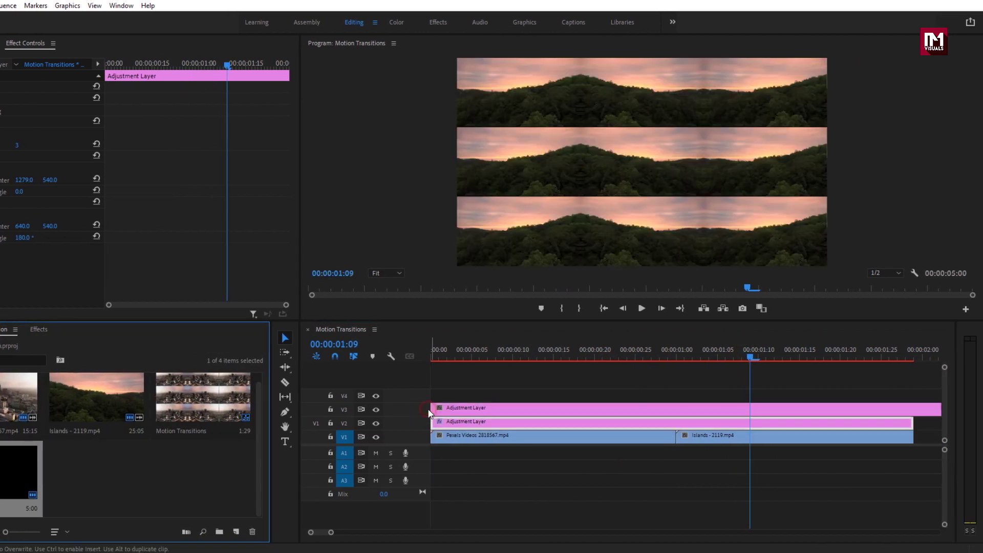
{"action": "left_click_drag", "start_coordinate": [430, 412], "coordinate": [429, 413]}
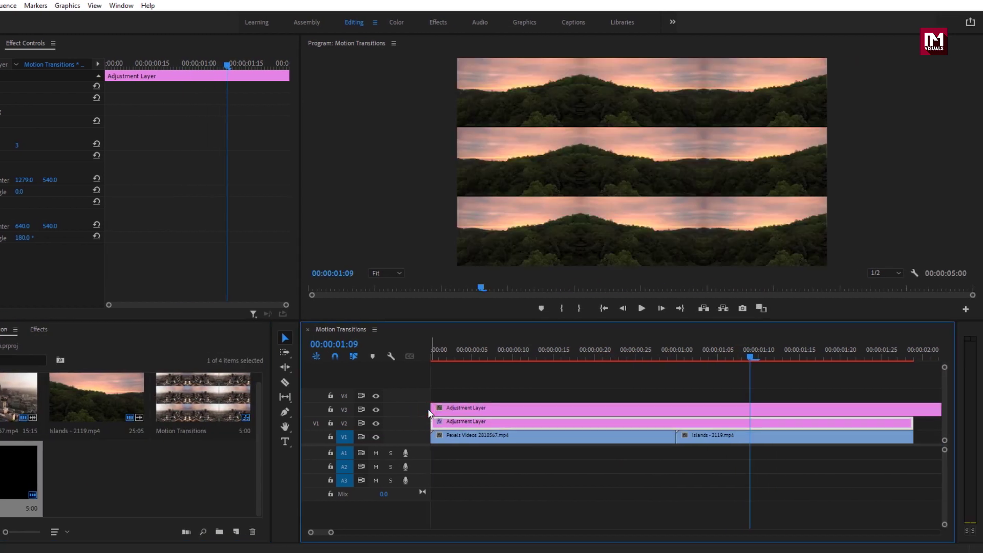
Split the V3 adjustment layer at the cut between the two clips and remove the part extending past the Islands clip.
{"action": "key", "text": "c"}
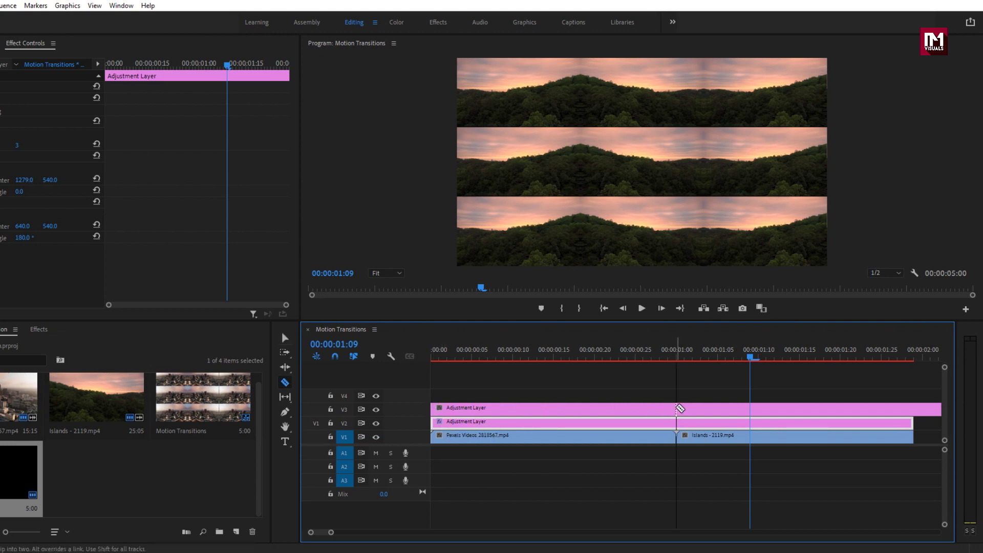
{"action": "left_click", "coordinate": [677, 408]}
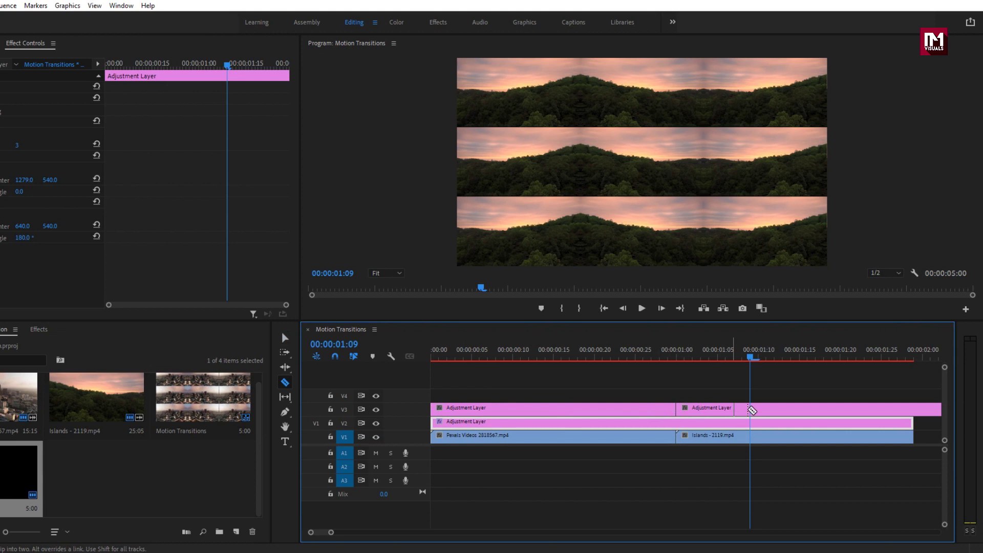
{"action": "left_click", "coordinate": [915, 408]}
{"action": "key", "text": "v"}
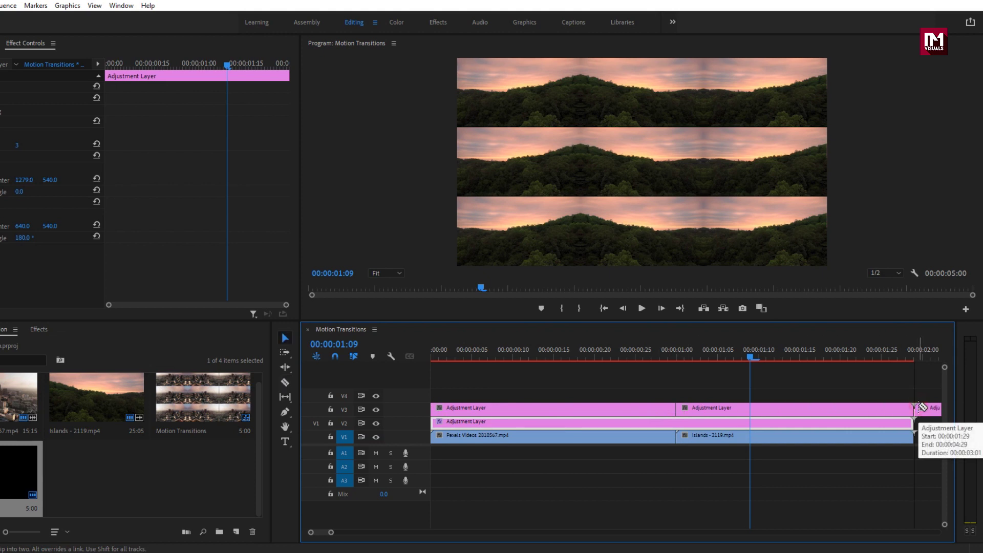
{"action": "left_click", "coordinate": [926, 409]}
{"action": "key", "text": "Delete"}
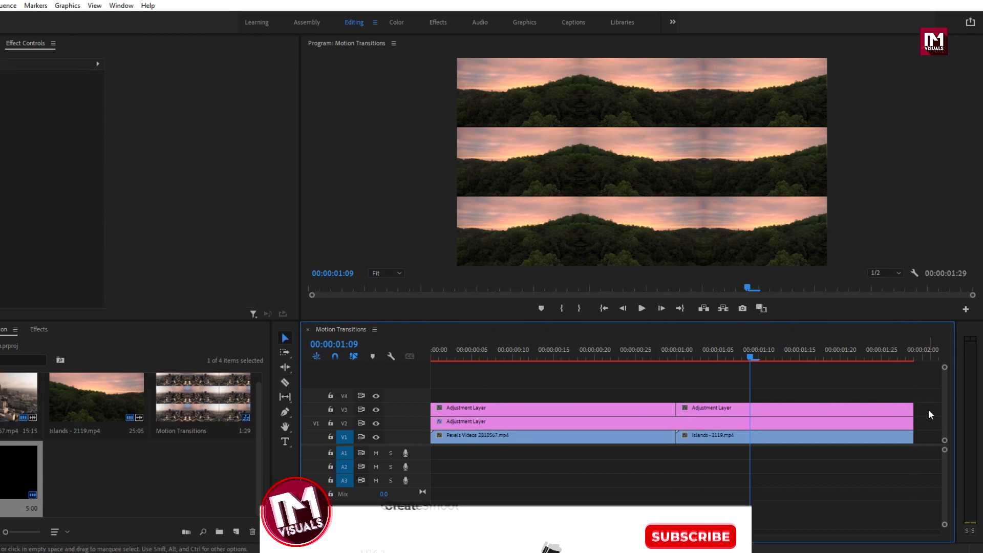
Add the Transform effect to the first V3 adjustment layer, above the city clip.
{"action": "left_click", "coordinate": [577, 410]}
{"action": "left_click", "coordinate": [709, 409]}
{"action": "left_click", "coordinate": [650, 416]}
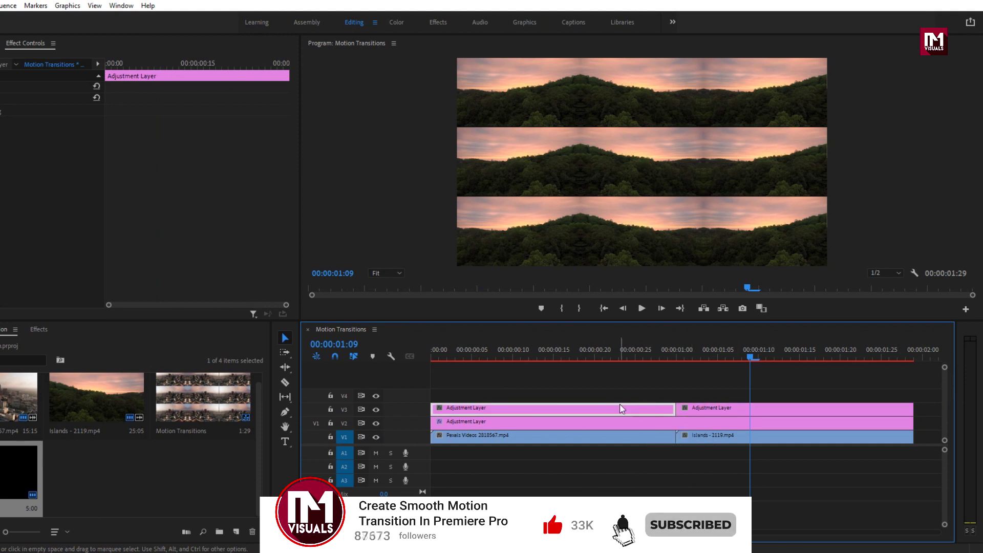
{"action": "left_click_drag", "start_coordinate": [501, 356], "coordinate": [466, 358]}
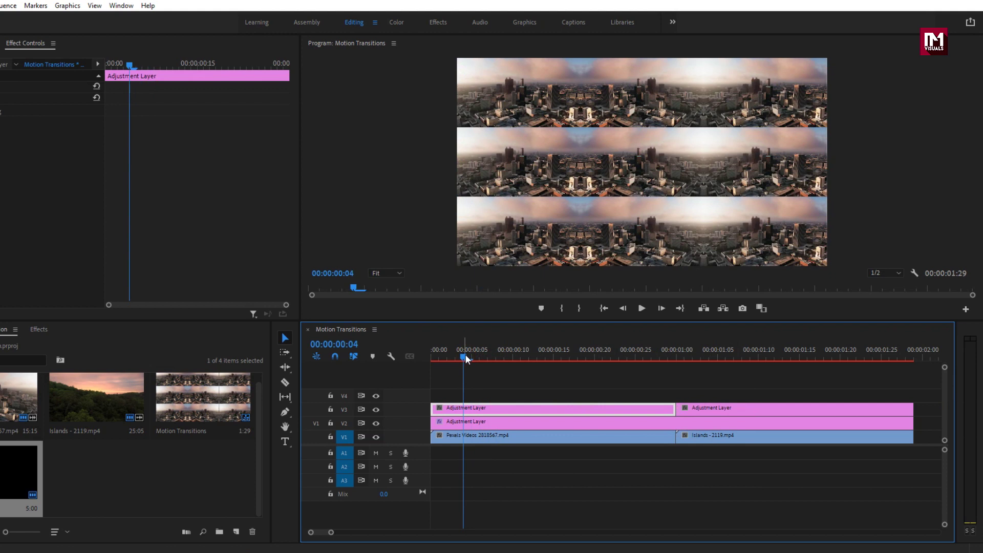
{"action": "left_click", "coordinate": [108, 330]}
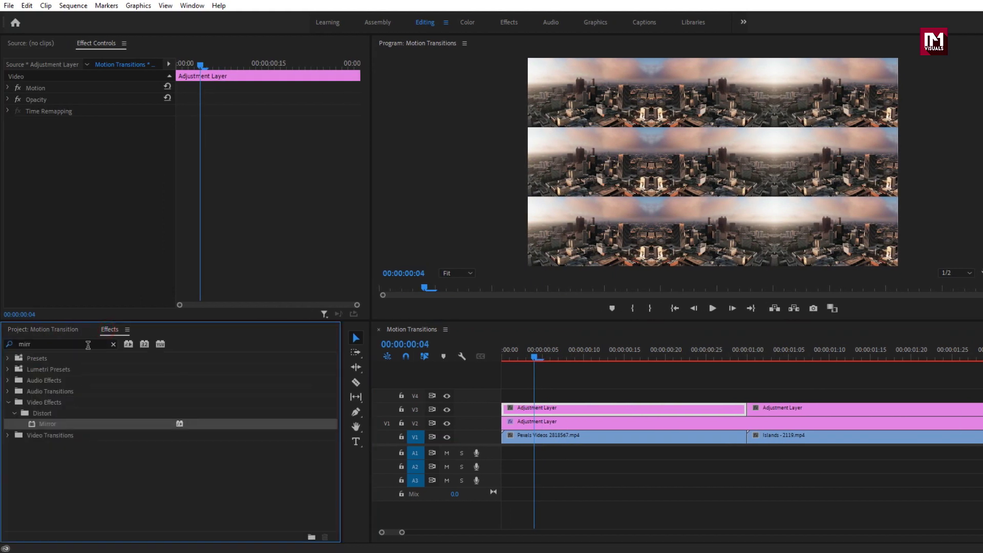
{"action": "left_click", "coordinate": [6, 346]}
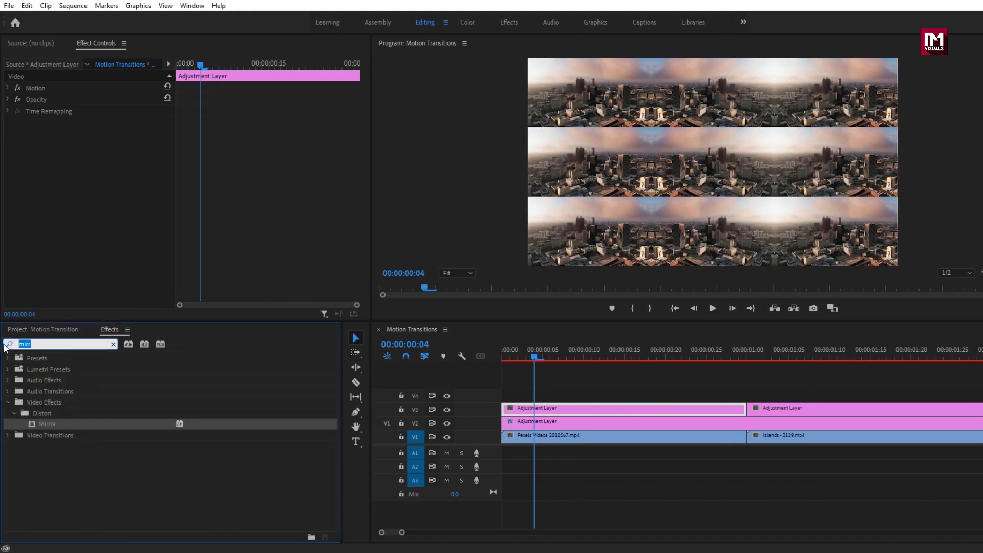
{"action": "type", "text": "trans"}
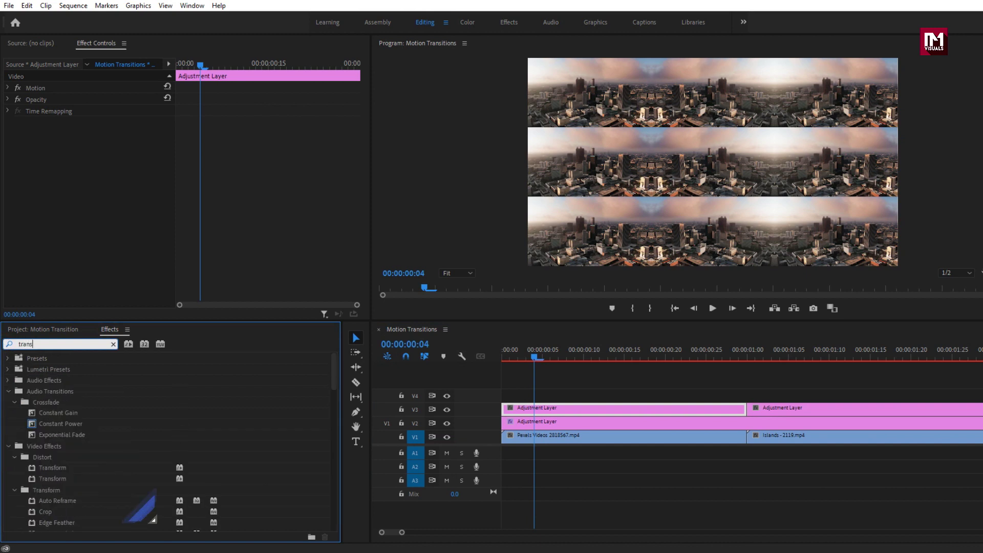
{"action": "left_click", "coordinate": [60, 479]}
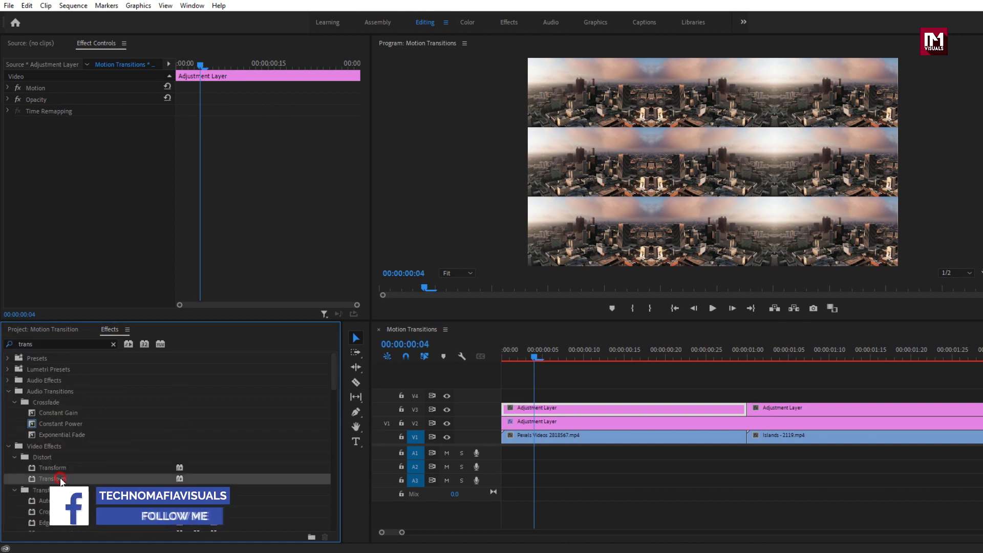
{"action": "double_click", "coordinate": [61, 479]}
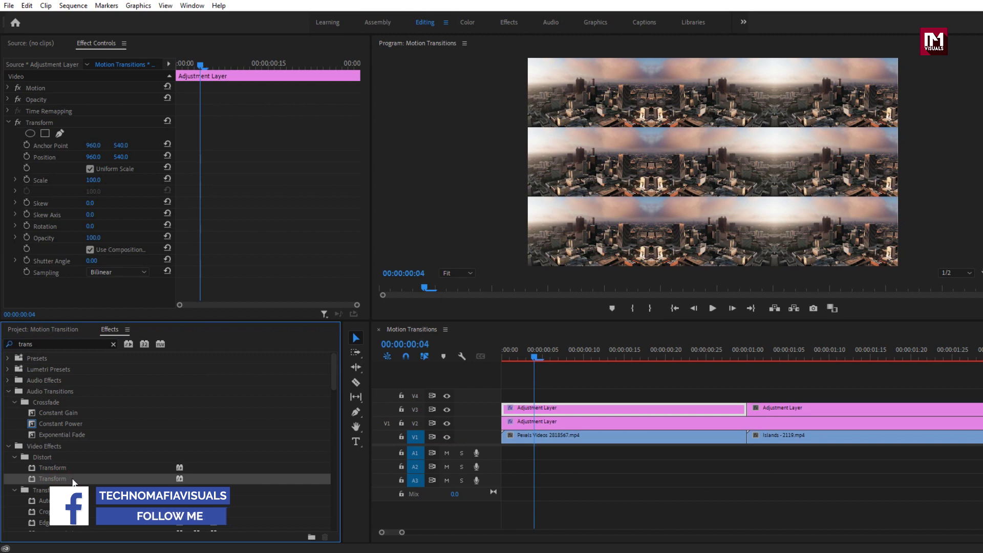
Start a Transform Position animation on the first V3 adjustment layer with a keyframe at 00:00:00:15.
{"action": "left_click", "coordinate": [614, 353]}
{"action": "left_click_drag", "start_coordinate": [613, 357], "coordinate": [625, 357]}
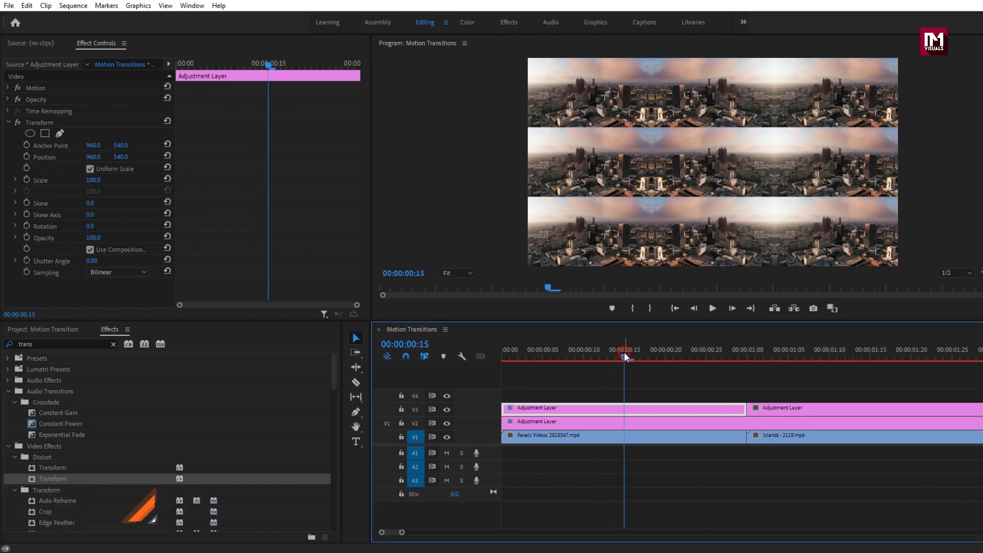
{"action": "left_click", "coordinate": [27, 157]}
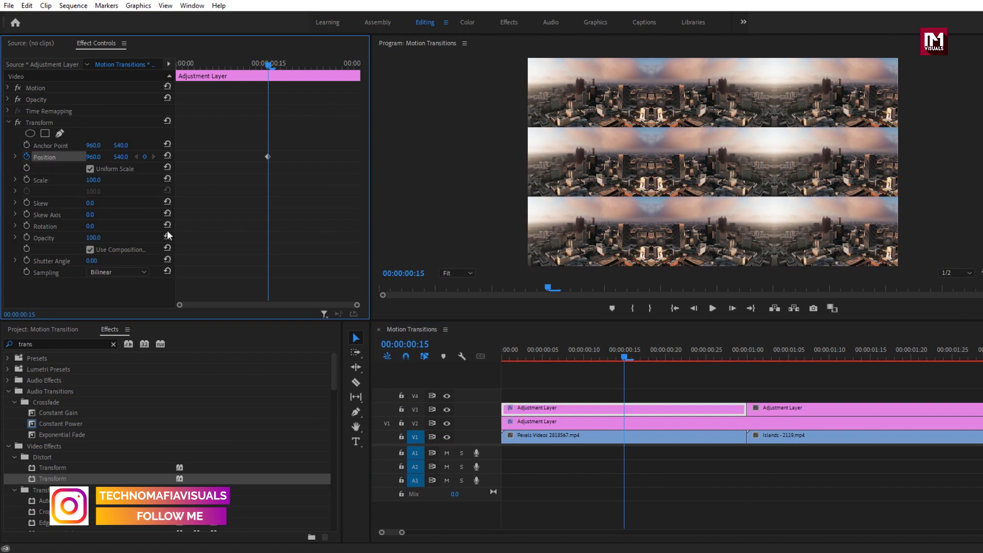
At 00:00:00:29, set the first V3 layer's Transform Scale to 300 and keyframe its horizontal Position at 2881.
{"action": "left_click_drag", "start_coordinate": [625, 357], "coordinate": [745, 362]}
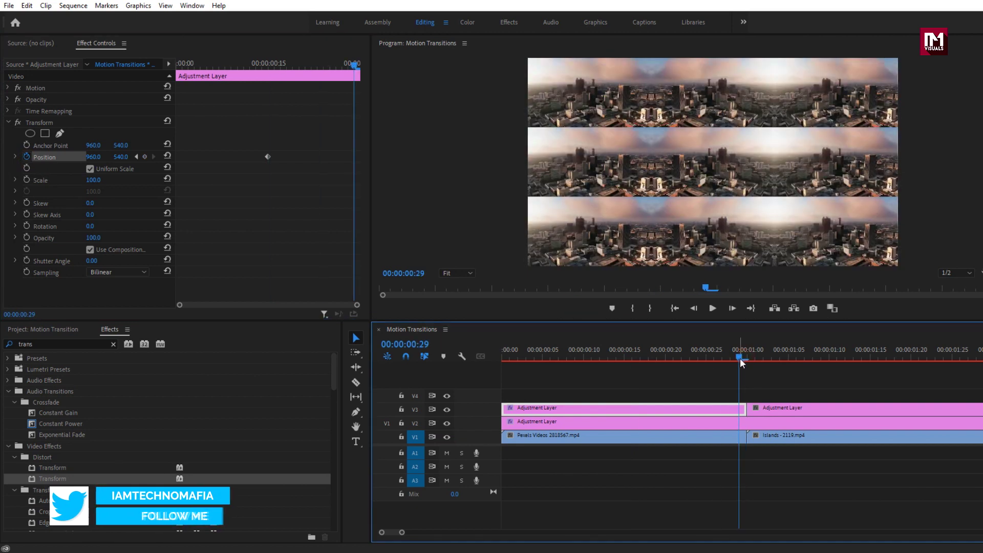
{"action": "left_click_drag", "start_coordinate": [90, 159], "coordinate": [121, 156]}
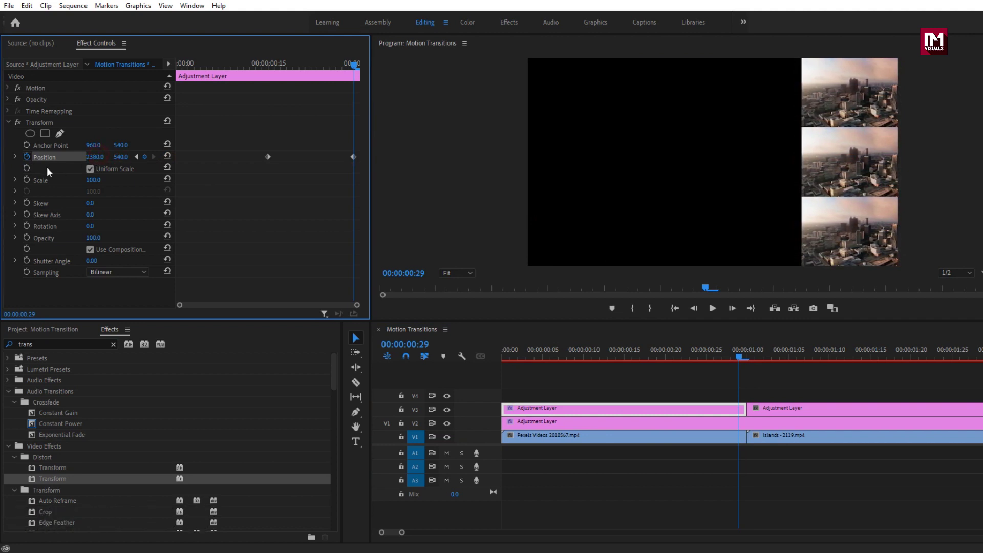
{"action": "left_click", "coordinate": [87, 179]}
{"action": "type", "text": "300"}
{"action": "key", "text": "Return"}
{"action": "left_click", "coordinate": [90, 169]}
{"action": "left_click_drag", "start_coordinate": [95, 157], "coordinate": [367, 158]}
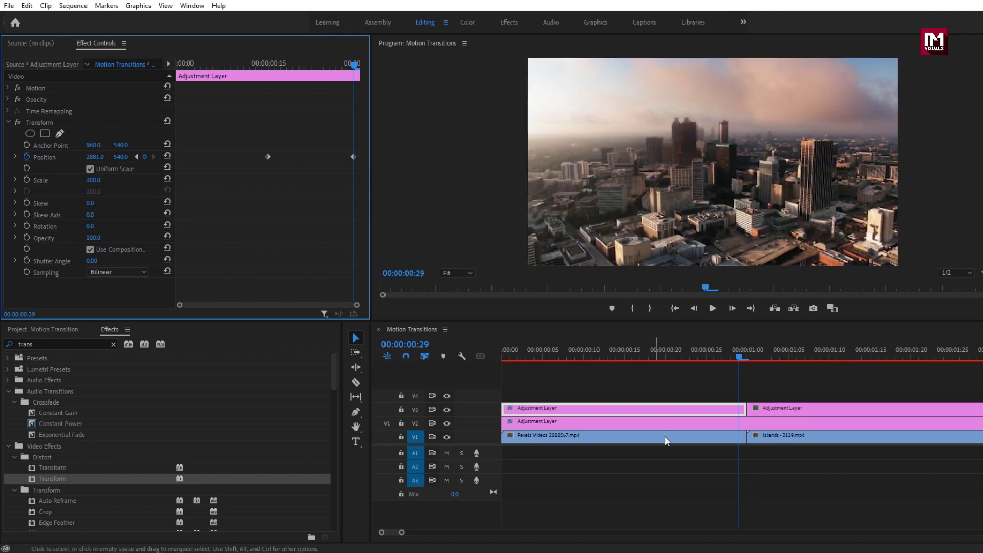
Apply Ease In and Ease Out temporal interpolation to both Position keyframes of the first V3 adjustment layer.
{"action": "left_click_drag", "start_coordinate": [741, 359], "coordinate": [706, 357]}
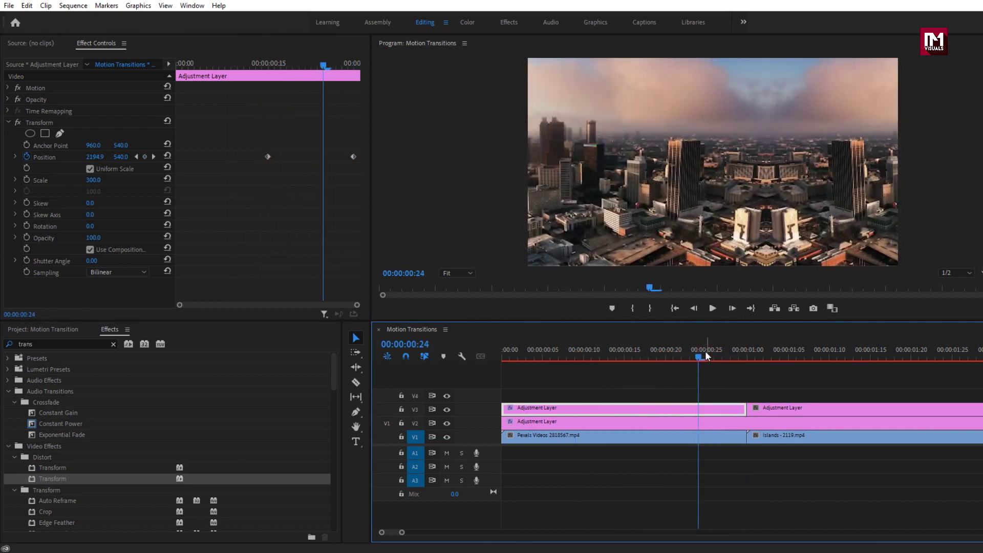
{"action": "left_click_drag", "start_coordinate": [262, 152], "coordinate": [352, 160]}
{"action": "right_click", "coordinate": [352, 158]}
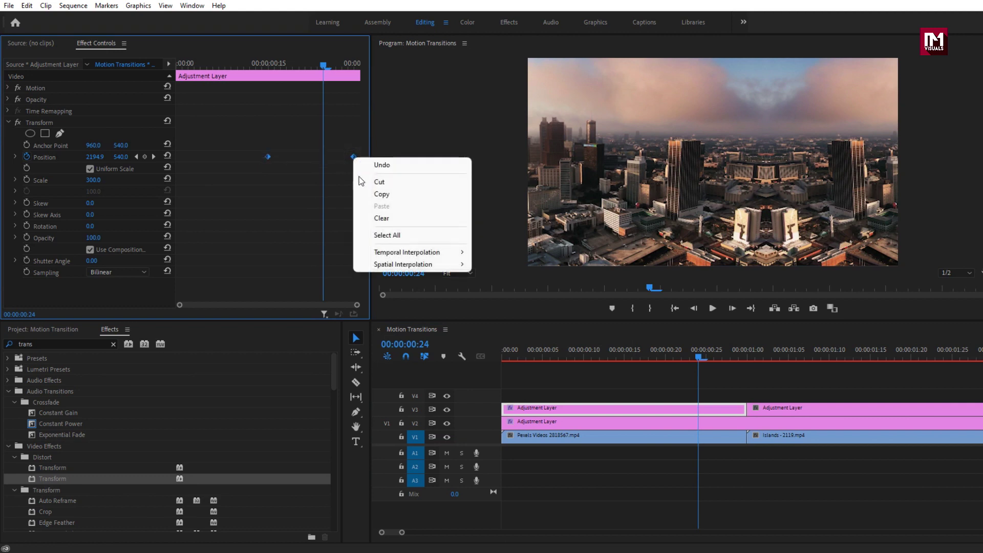
{"action": "mouse_move", "coordinate": [474, 255]}
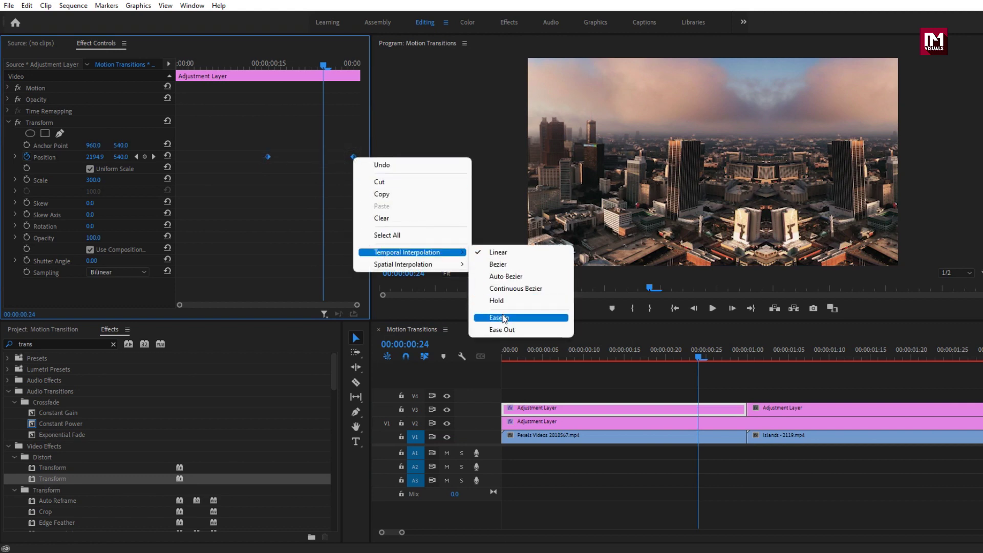
{"action": "left_click", "coordinate": [502, 318]}
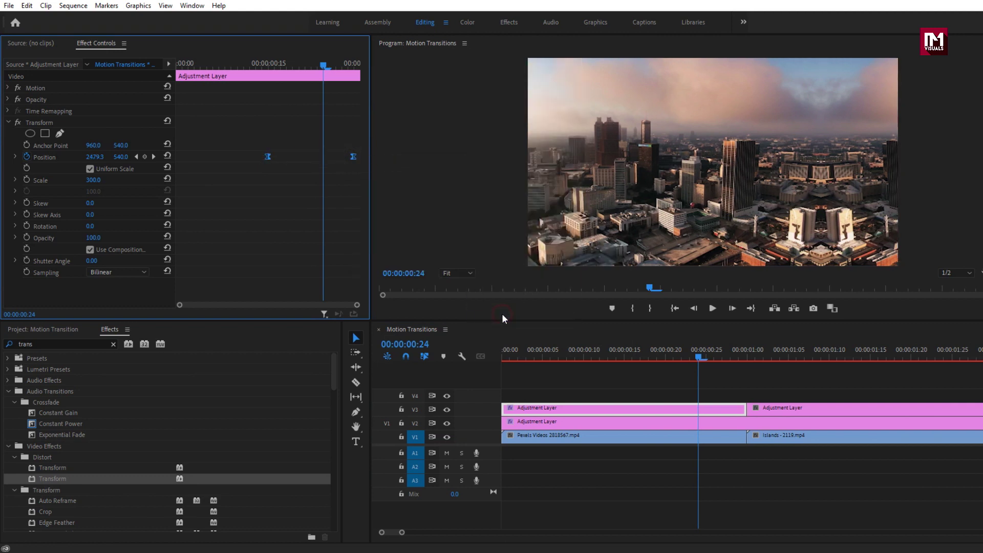
{"action": "left_click", "coordinate": [15, 158]}
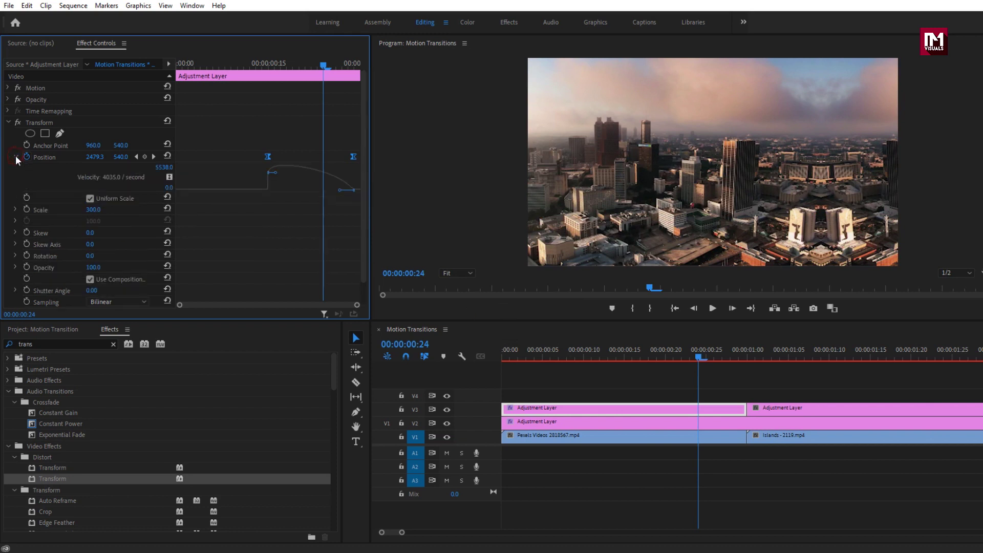
{"action": "right_click", "coordinate": [269, 157]}
{"action": "mouse_move", "coordinate": [358, 250]}
{"action": "left_click", "coordinate": [410, 331]}
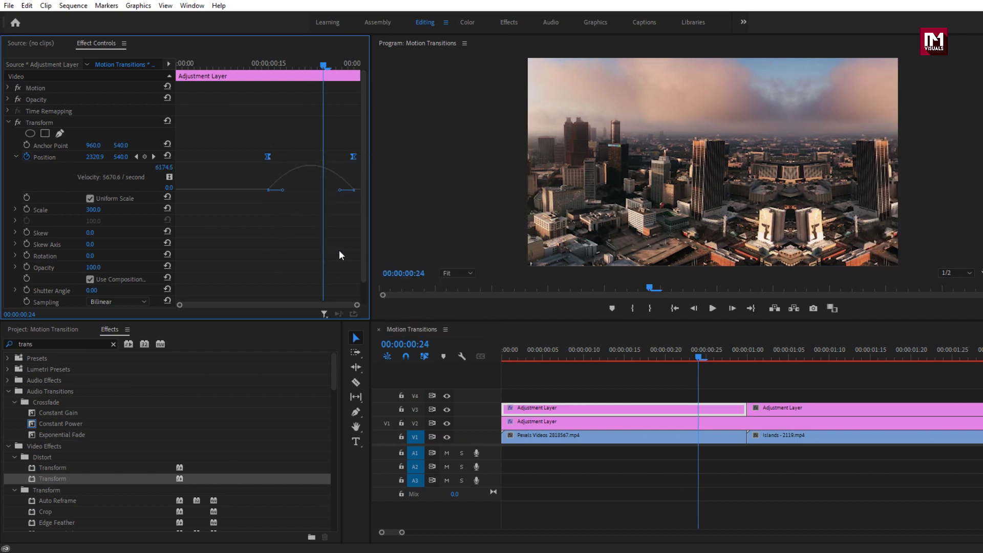
Reshape the first V3 layer's Position velocity curve so it rises slowly and peaks just before the last keyframe.
{"action": "left_click_drag", "start_coordinate": [283, 192], "coordinate": [352, 191]}
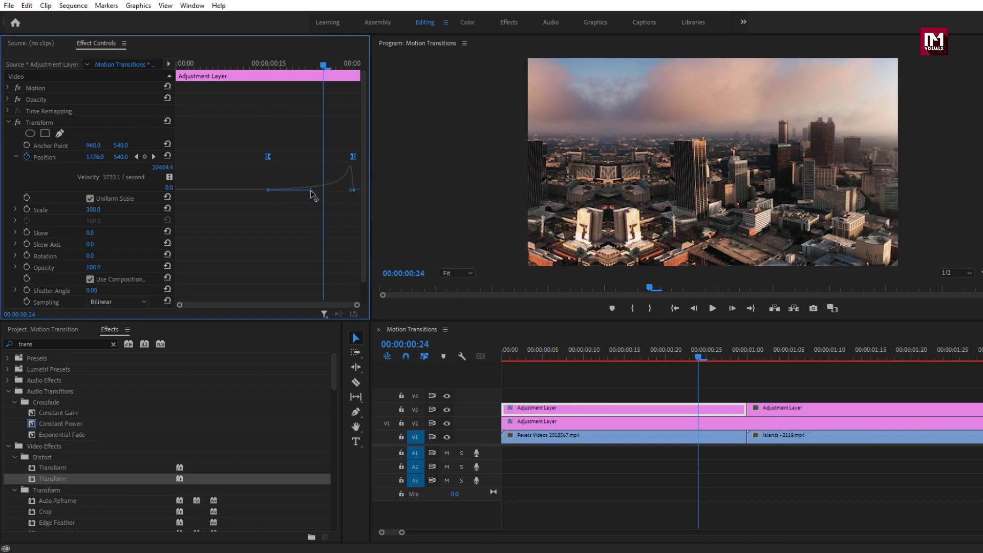
{"action": "left_click", "coordinate": [680, 359]}
{"action": "left_click_drag", "start_coordinate": [680, 359], "coordinate": [736, 350]}
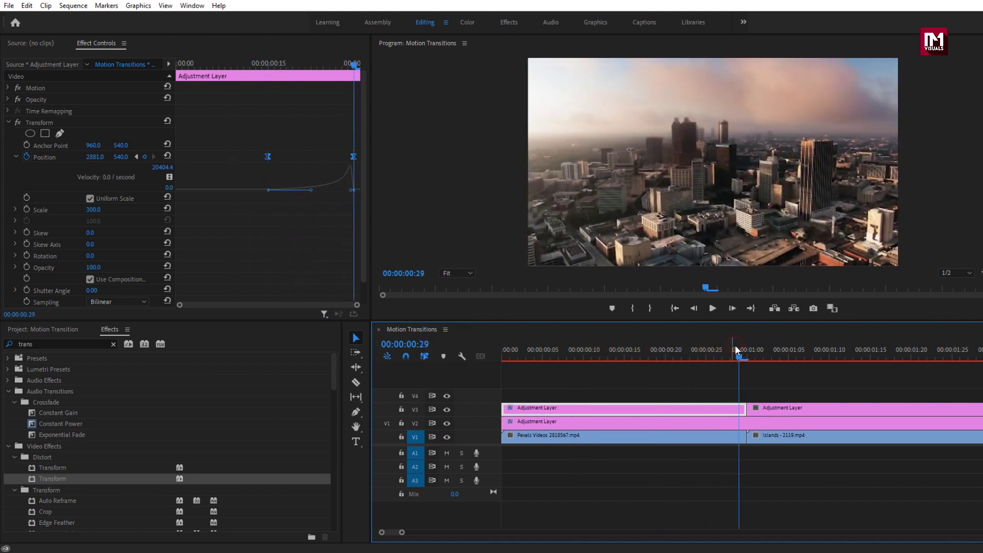
Add the Transform effect to the second V3 adjustment layer and set its Scale to 300.
{"action": "left_click", "coordinate": [846, 411]}
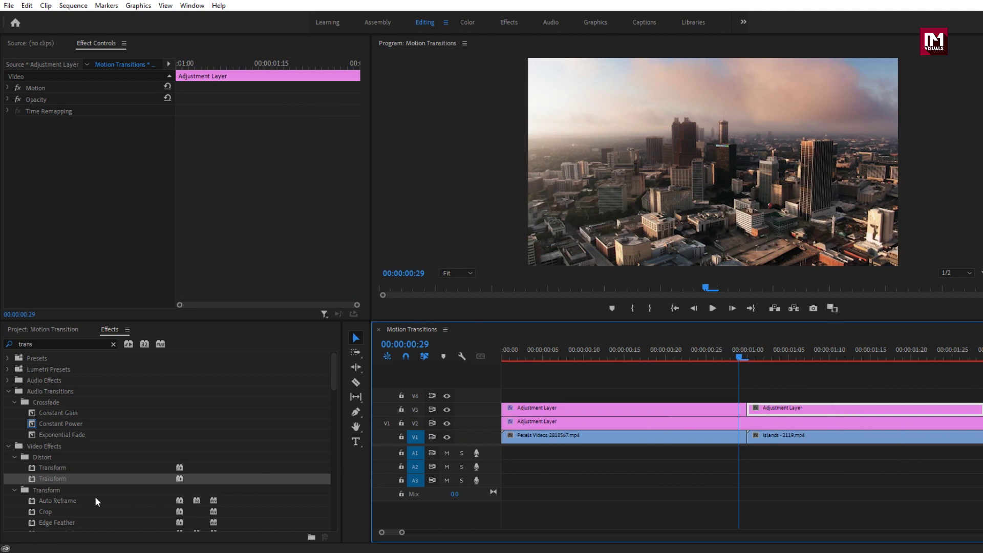
{"action": "double_click", "coordinate": [59, 481]}
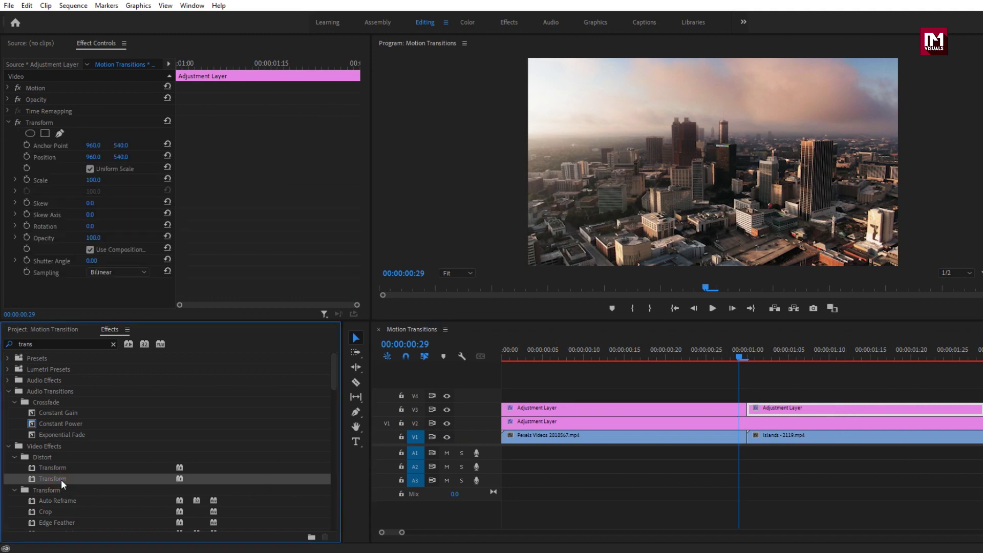
{"action": "left_click", "coordinate": [741, 355]}
{"action": "left_click_drag", "start_coordinate": [743, 356], "coordinate": [746, 356]}
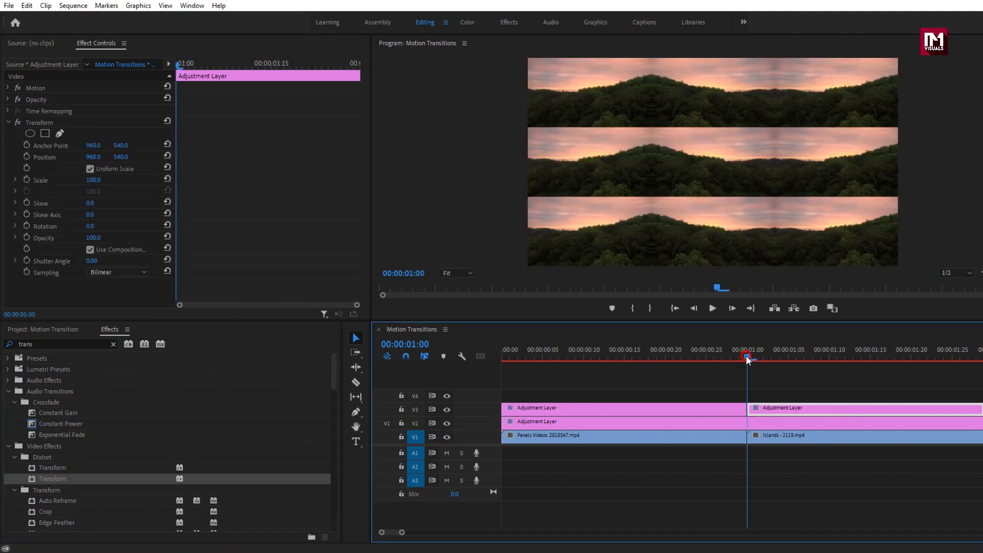
{"action": "left_click", "coordinate": [94, 180]}
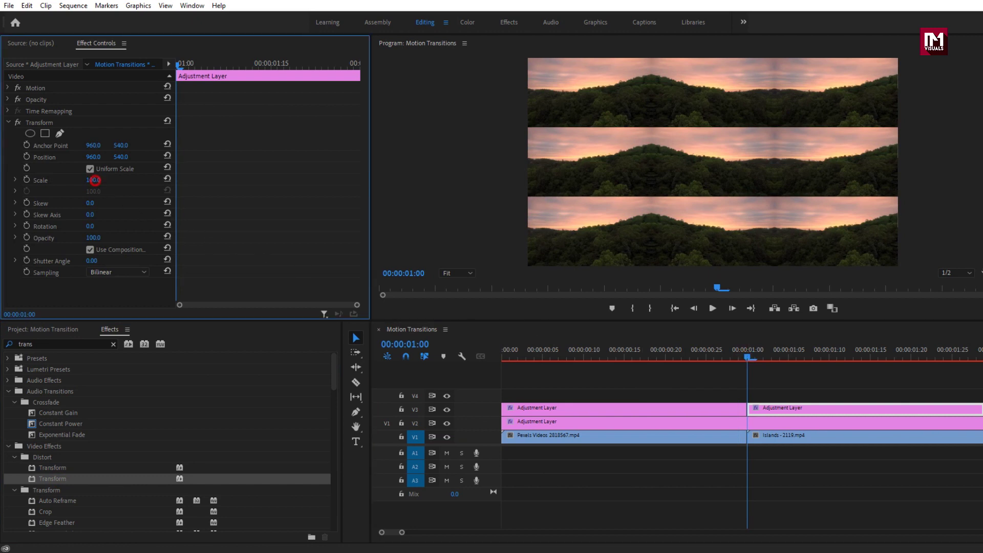
{"action": "type", "text": "300"}
{"action": "key", "text": "Return"}
Keyframe the second V3 layer's Transform Position at 00:00:01:20, and set its horizontal value to -960 at 00:00:01:00.
{"action": "left_click_drag", "start_coordinate": [748, 357], "coordinate": [917, 359]}
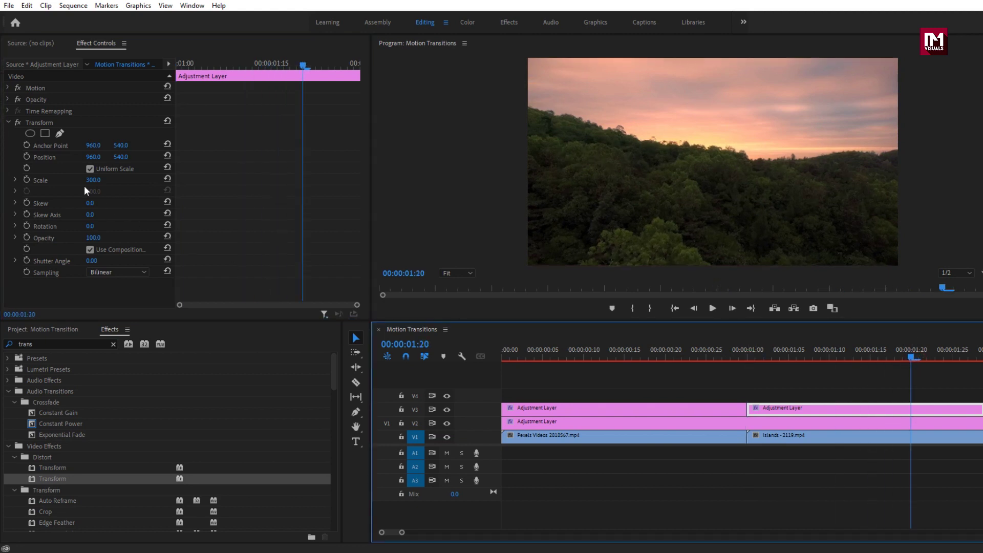
{"action": "left_click", "coordinate": [28, 157]}
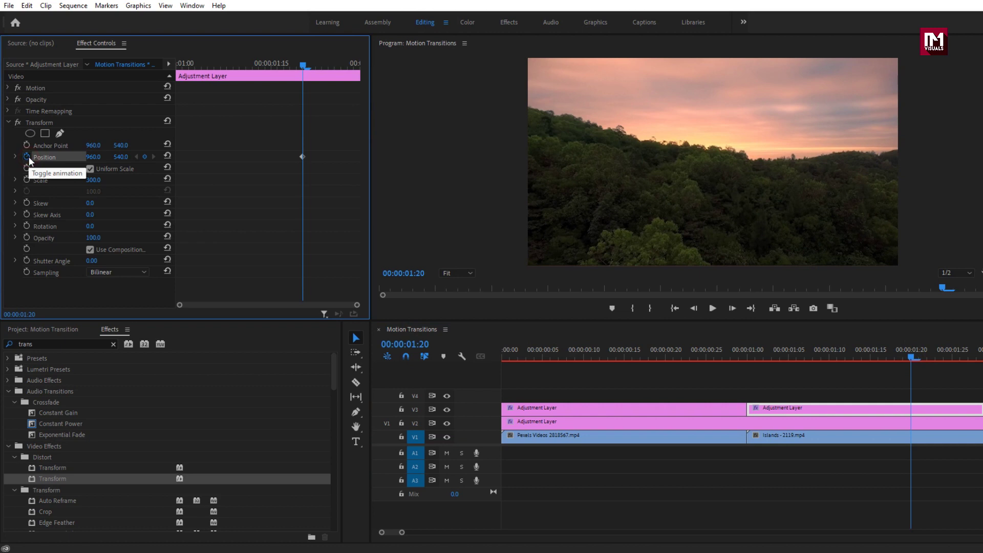
{"action": "left_click_drag", "start_coordinate": [910, 360], "coordinate": [749, 356]}
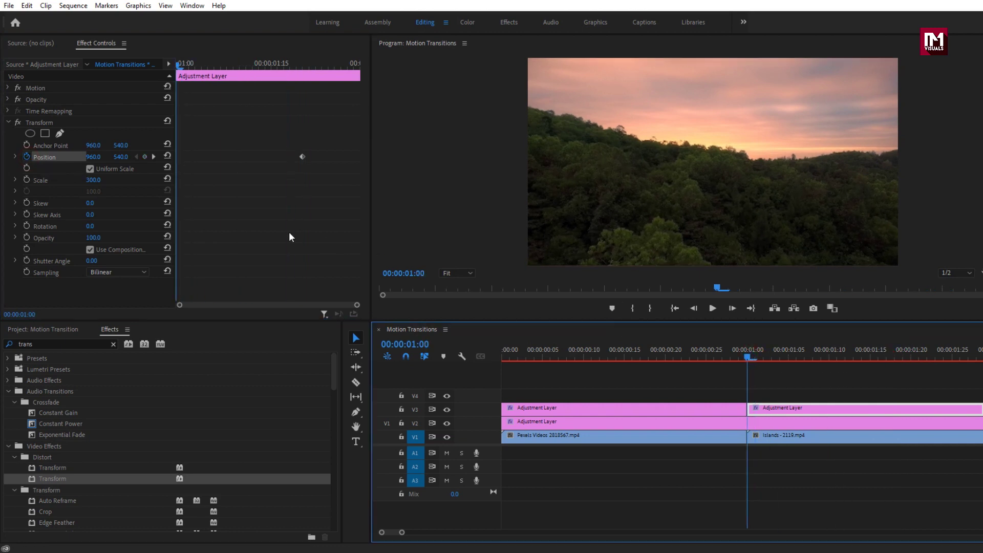
{"action": "left_click", "coordinate": [93, 157]}
{"action": "left_click", "coordinate": [91, 157]}
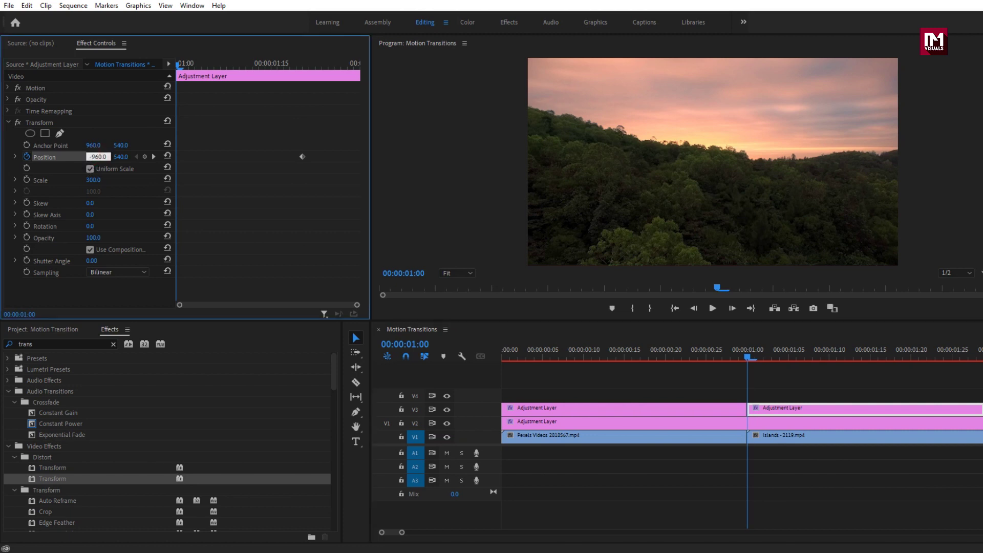
{"action": "type", "text": "-"}
{"action": "key", "text": "Return"}
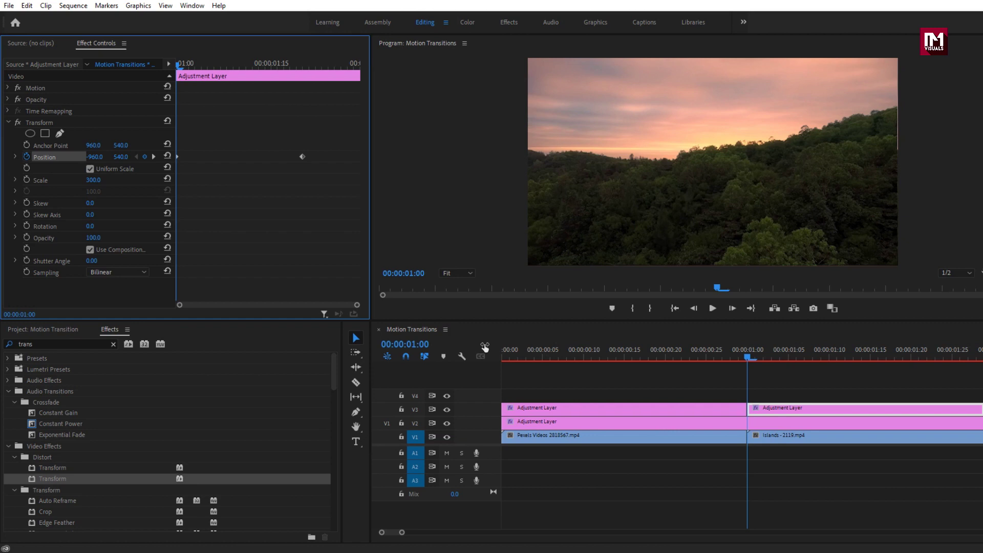
Apply Ease In and Ease Out temporal interpolation to both Position keyframes of the second V3 adjustment layer.
{"action": "left_click_drag", "start_coordinate": [748, 355], "coordinate": [895, 353]}
{"action": "left_click_drag", "start_coordinate": [315, 155], "coordinate": [172, 168]}
{"action": "right_click", "coordinate": [176, 158]}
{"action": "mouse_move", "coordinate": [269, 252]}
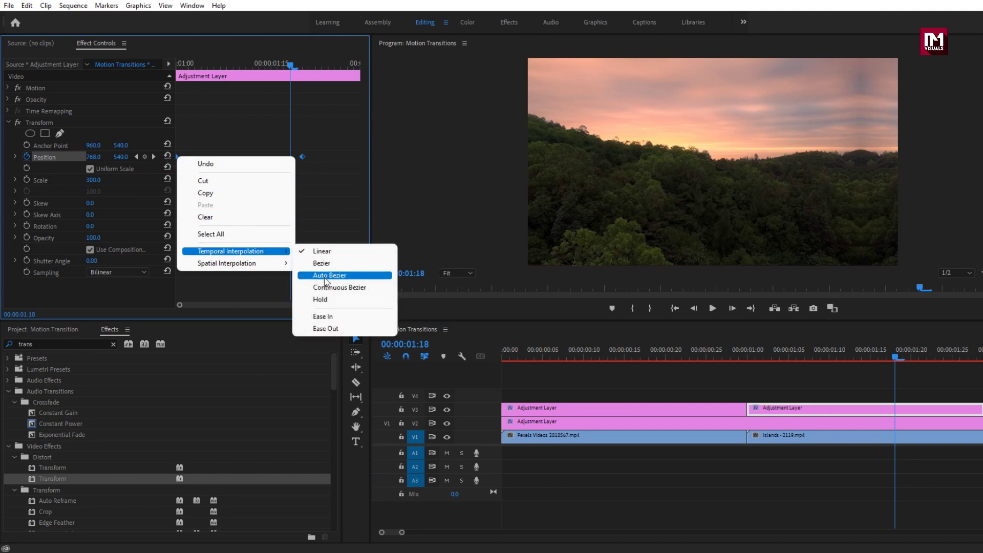
{"action": "left_click", "coordinate": [327, 315]}
{"action": "right_click", "coordinate": [176, 156]}
{"action": "mouse_move", "coordinate": [257, 250]}
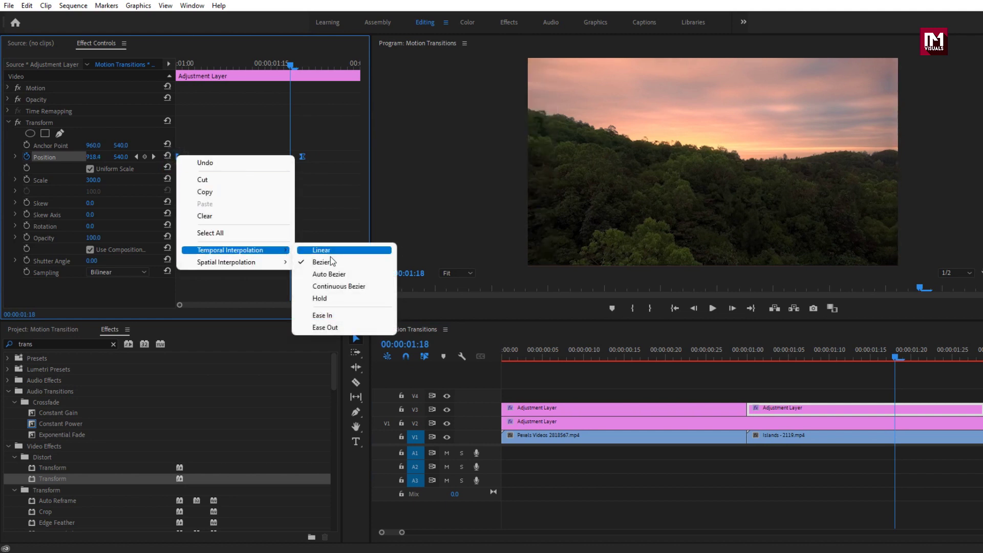
{"action": "left_click", "coordinate": [334, 327]}
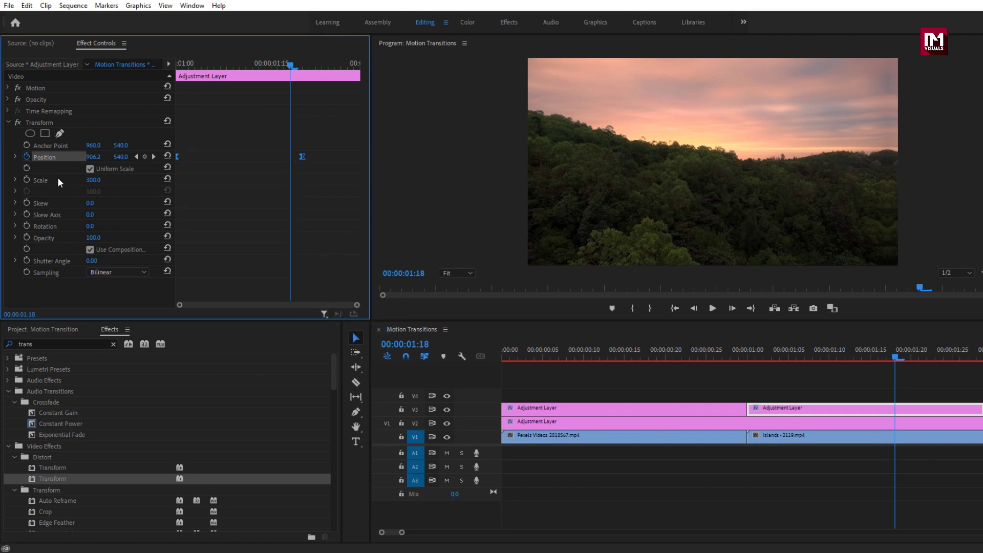
Reshape the second V3 layer's Position velocity curve to peak just after its first keyframe, and play the sequence from the start.
{"action": "left_click", "coordinate": [15, 158]}
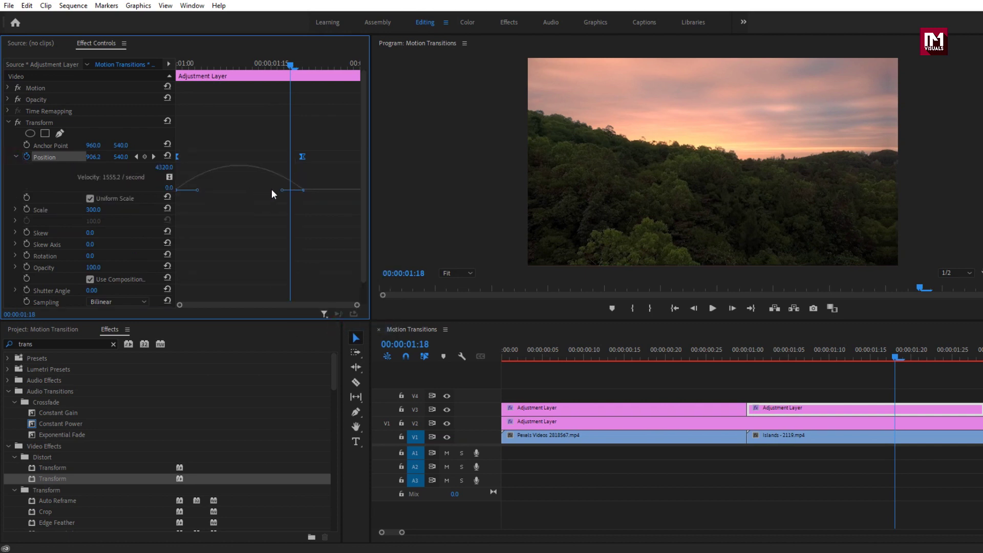
{"action": "left_click_drag", "start_coordinate": [283, 191], "coordinate": [182, 193]}
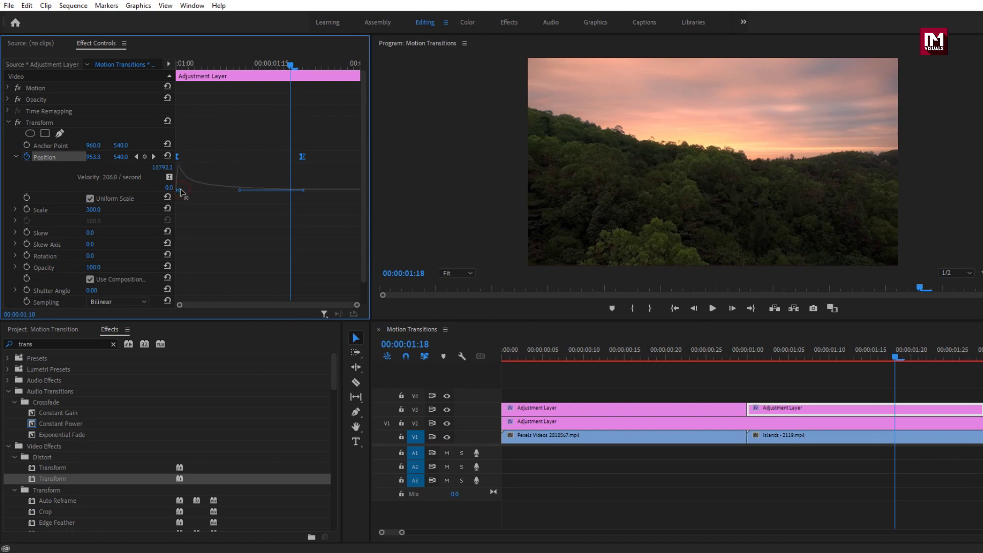
{"action": "left_click_drag", "start_coordinate": [742, 355], "coordinate": [505, 347]}
{"action": "key", "text": "space"}
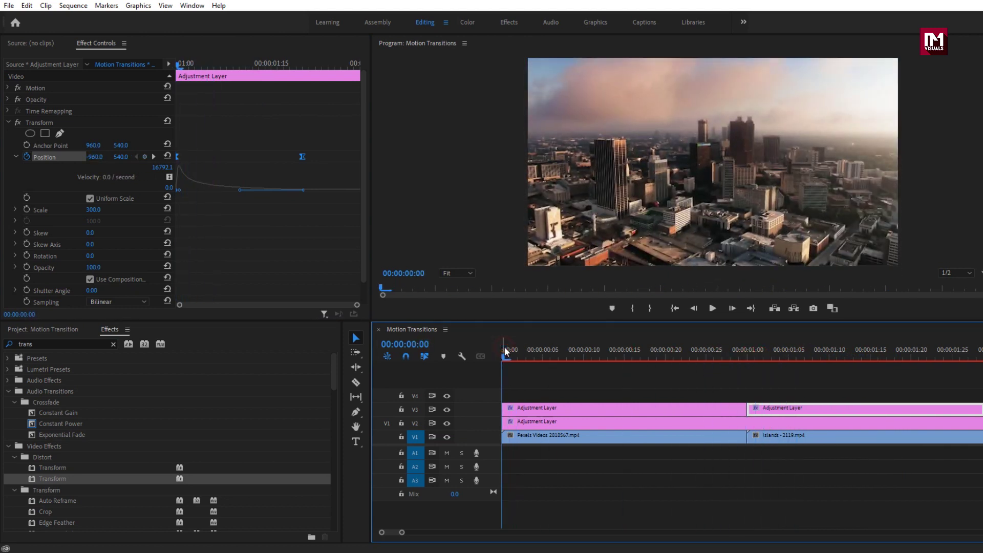
Place a new adjustment layer on V4 starting at the beginning of the sequence.
{"action": "key", "text": "space"}
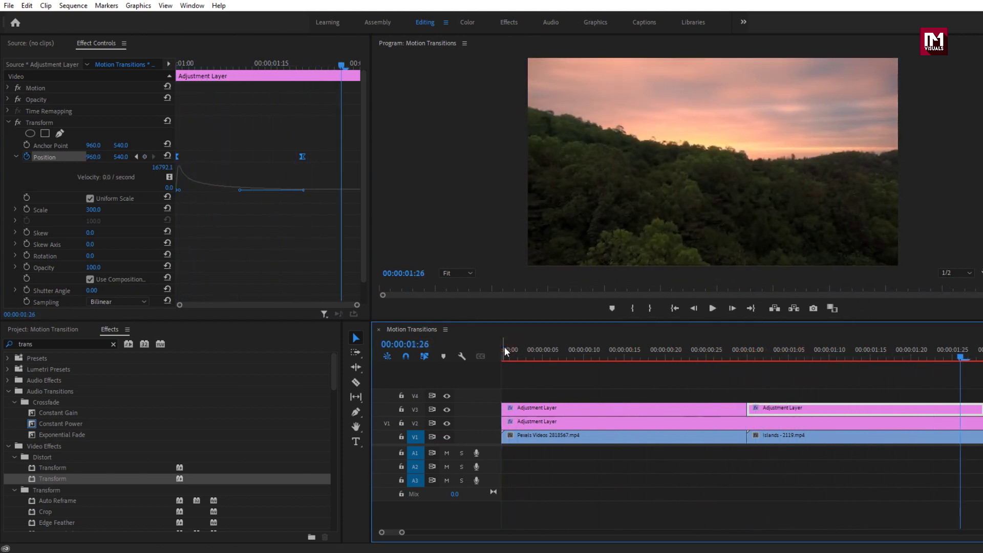
{"action": "left_click", "coordinate": [70, 336]}
{"action": "left_click_drag", "start_coordinate": [81, 459], "coordinate": [501, 399]}
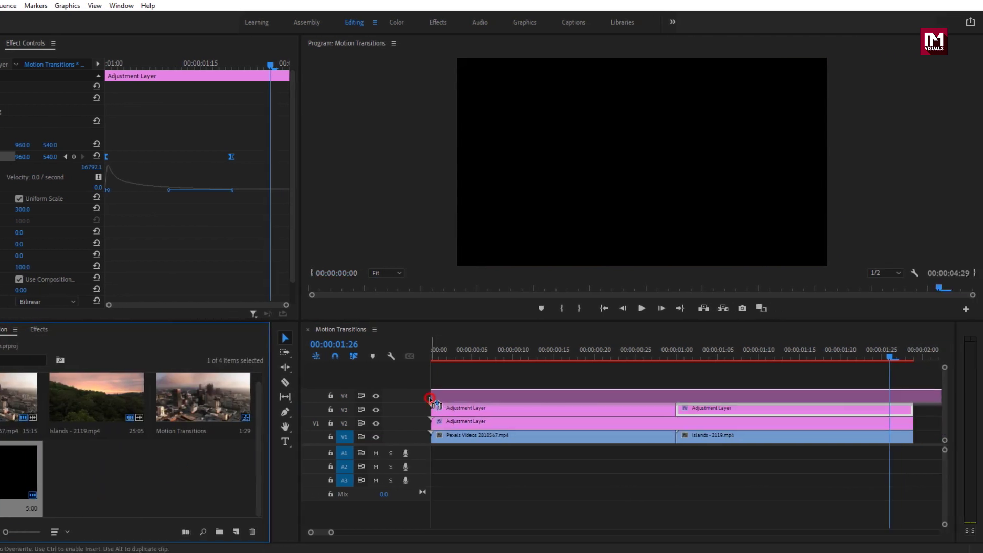
{"action": "left_click_drag", "start_coordinate": [431, 399], "coordinate": [435, 396]}
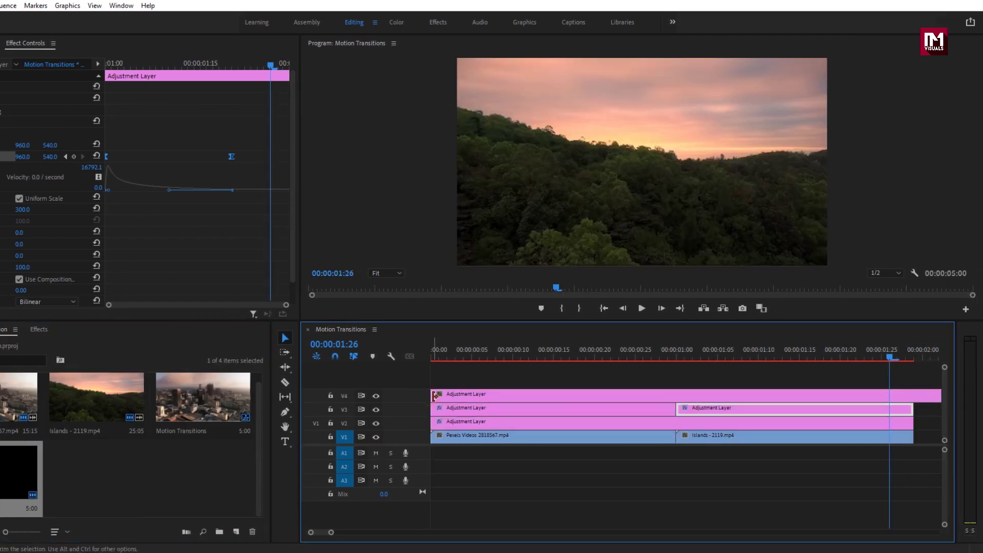
Cut the V4 adjustment layer at the end of the clips below and delete the excess piece.
{"action": "key", "text": "c"}
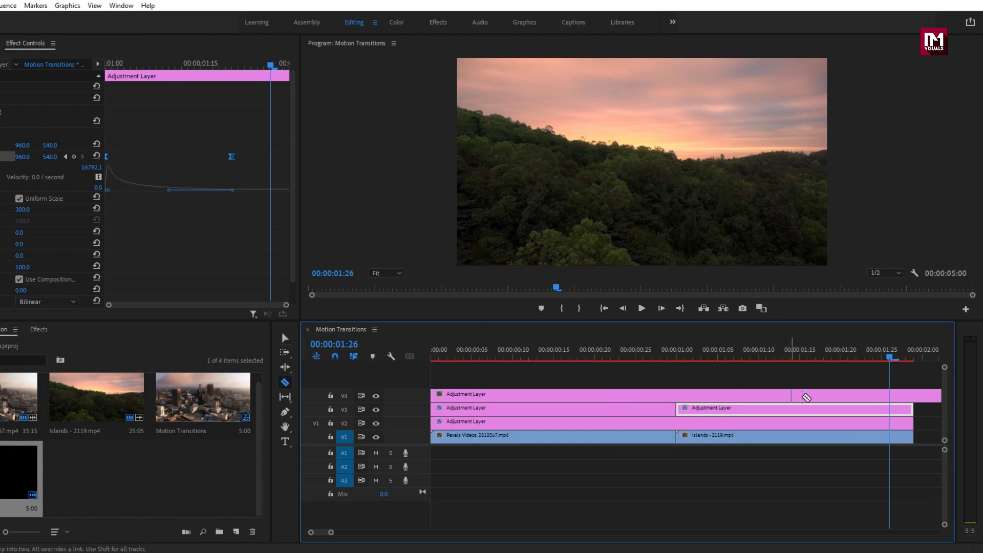
{"action": "left_click", "coordinate": [915, 396]}
{"action": "key", "text": "v"}
{"action": "left_click", "coordinate": [924, 398]}
{"action": "key", "text": "Delete"}
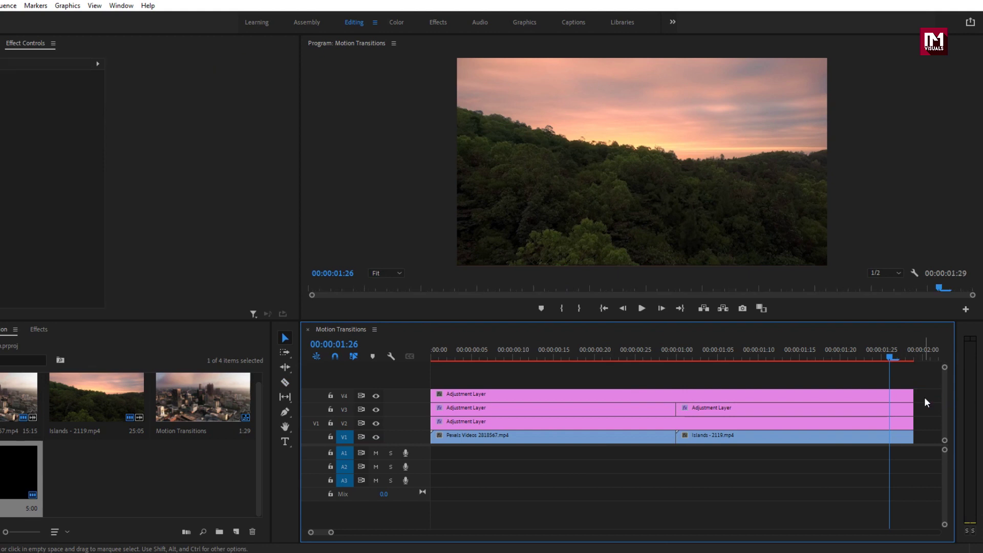
Find the Directional Blur effect and apply it to the V4 adjustment layer.
{"action": "left_click", "coordinate": [716, 398]}
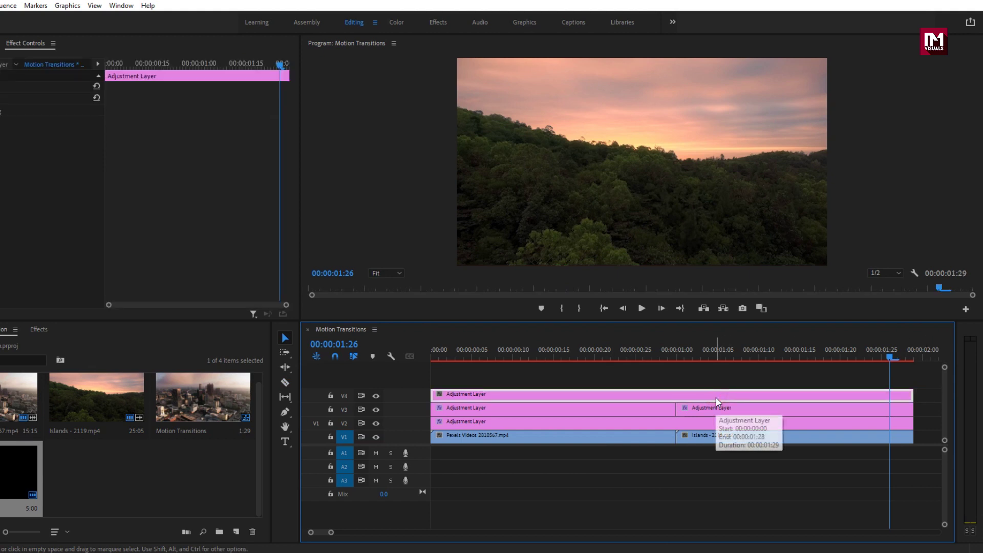
{"action": "left_click", "coordinate": [43, 329]}
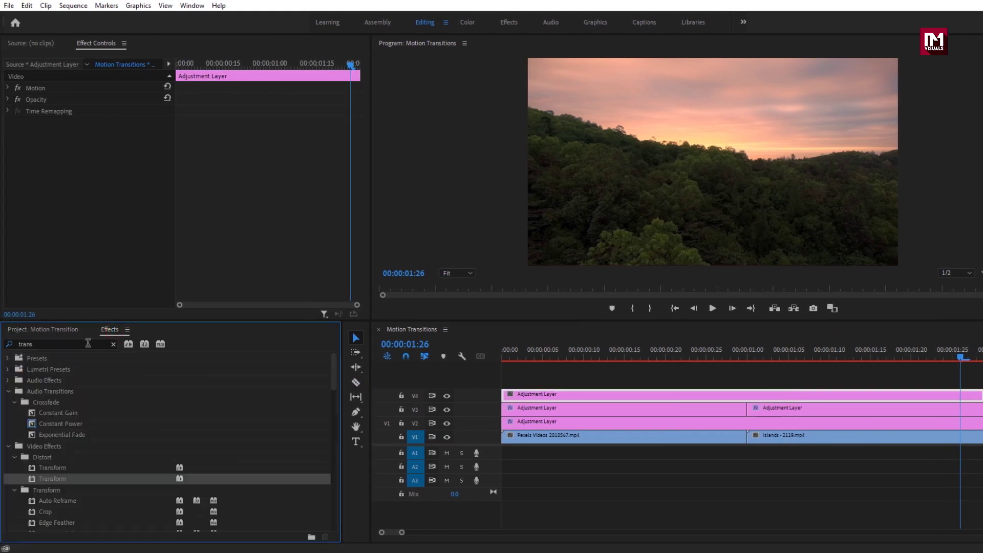
{"action": "left_click", "coordinate": [18, 344]}
{"action": "type", "text": "direct"}
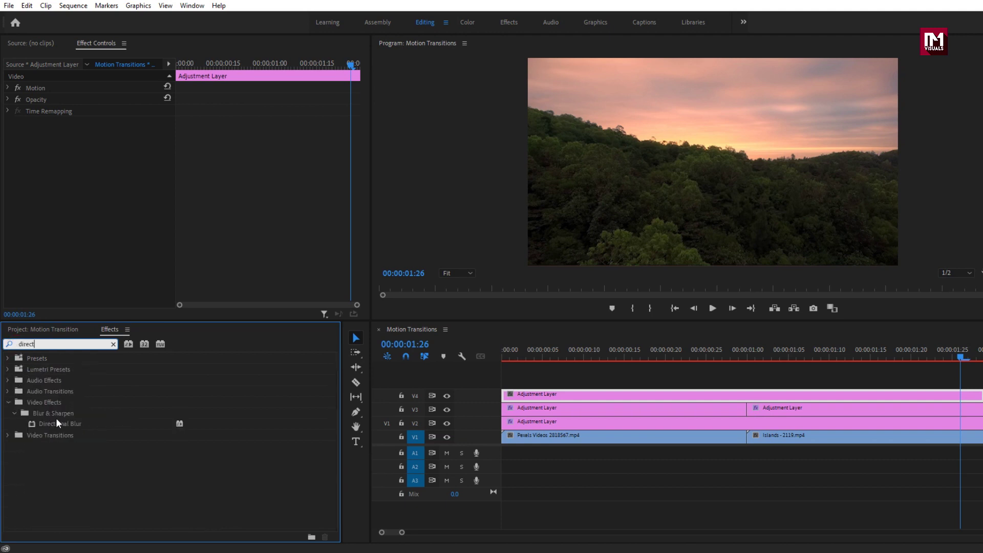
{"action": "left_click", "coordinate": [67, 424]}
{"action": "double_click", "coordinate": [67, 423]}
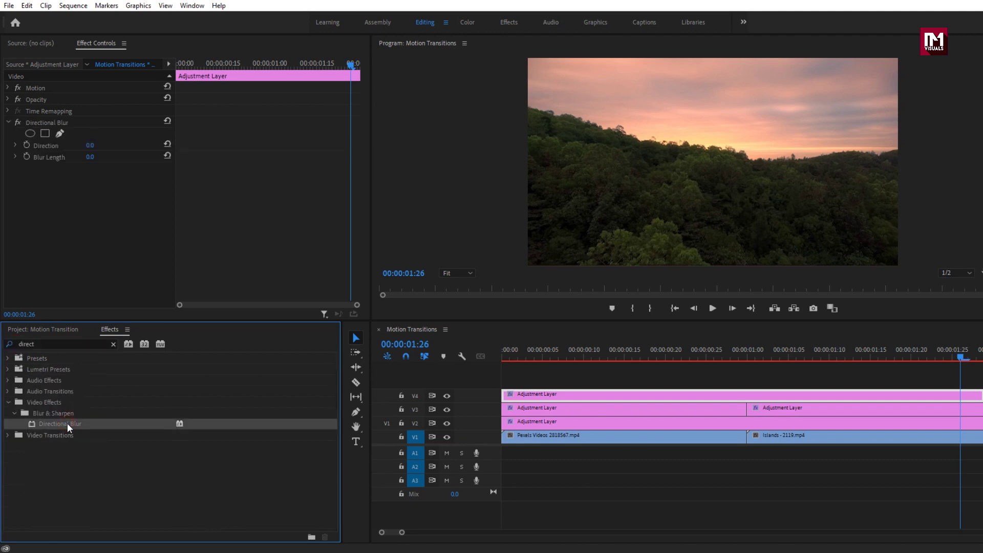
At 00:00:01:00, set the Directional Blur's Blur Length to 100 and keyframe it.
{"action": "left_click_drag", "start_coordinate": [566, 356], "coordinate": [751, 352]}
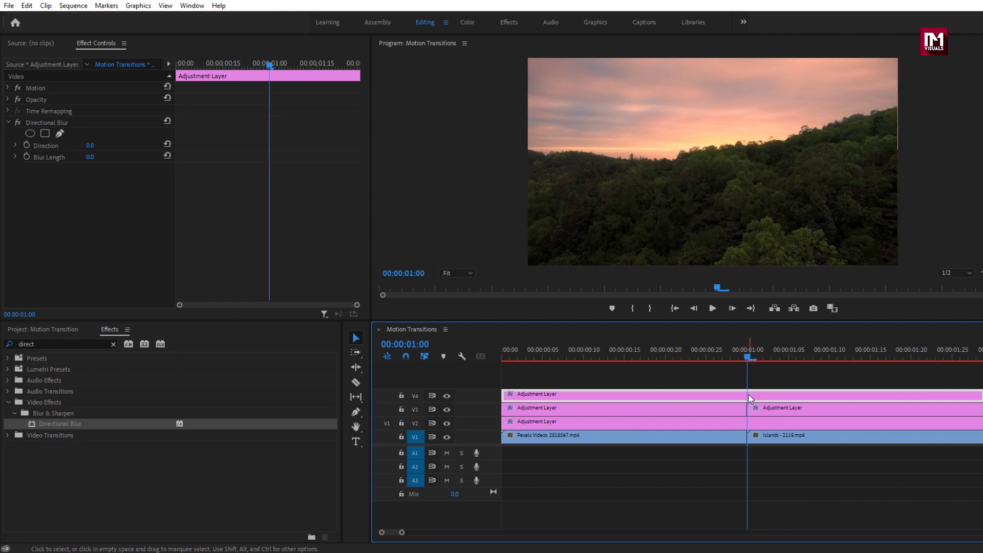
{"action": "left_click", "coordinate": [88, 145]}
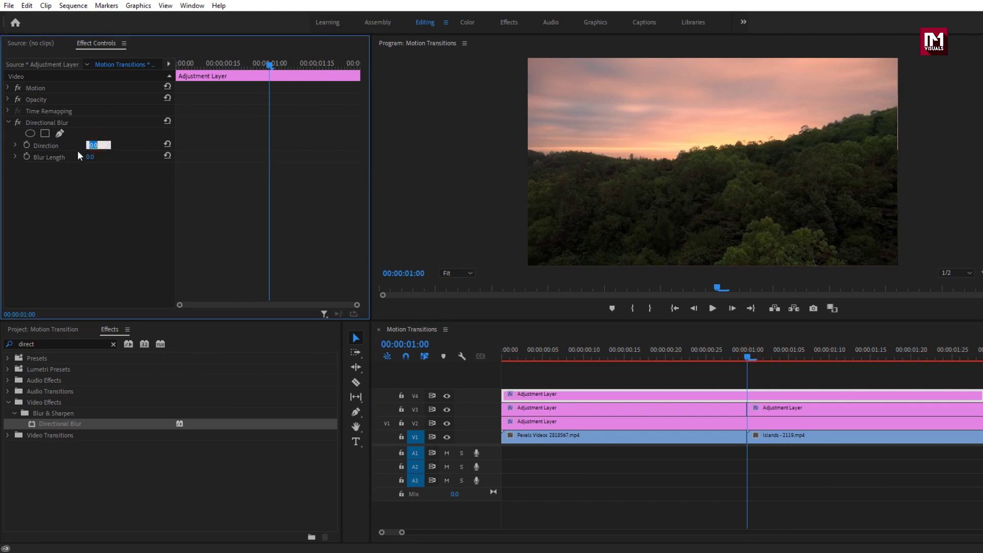
{"action": "left_click", "coordinate": [89, 156]}
{"action": "type", "text": "100"}
{"action": "key", "text": "Return"}
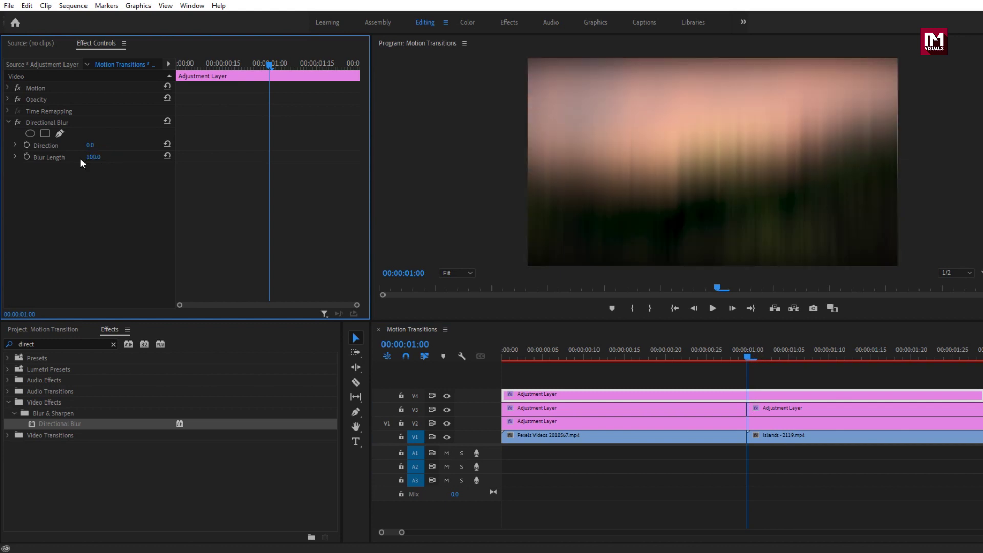
{"action": "left_click", "coordinate": [27, 157]}
Add Blur Length keyframes with the default value 0 at 00:00:00:10 and 00:00:01:20.
{"action": "left_click_drag", "start_coordinate": [267, 69], "coordinate": [208, 63]}
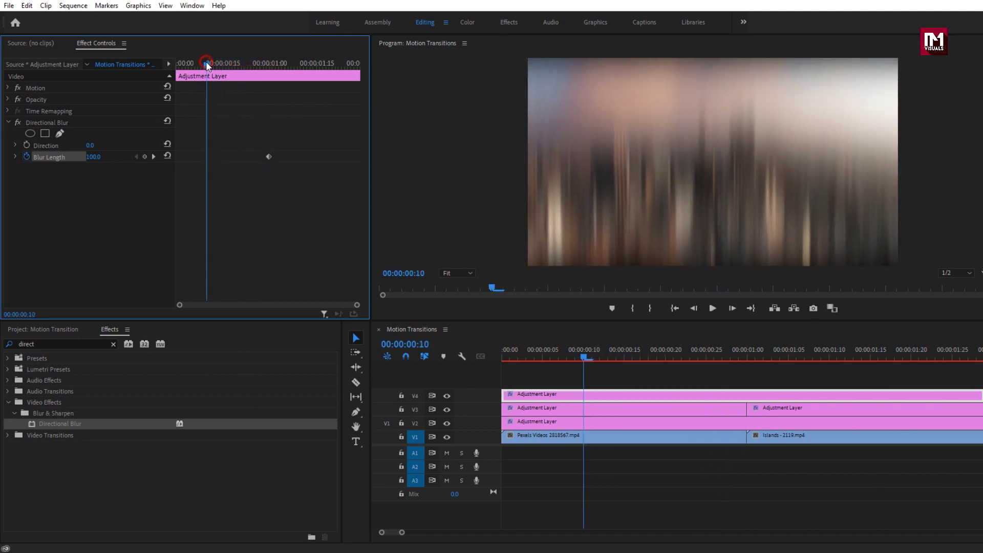
{"action": "left_click", "coordinate": [167, 157]}
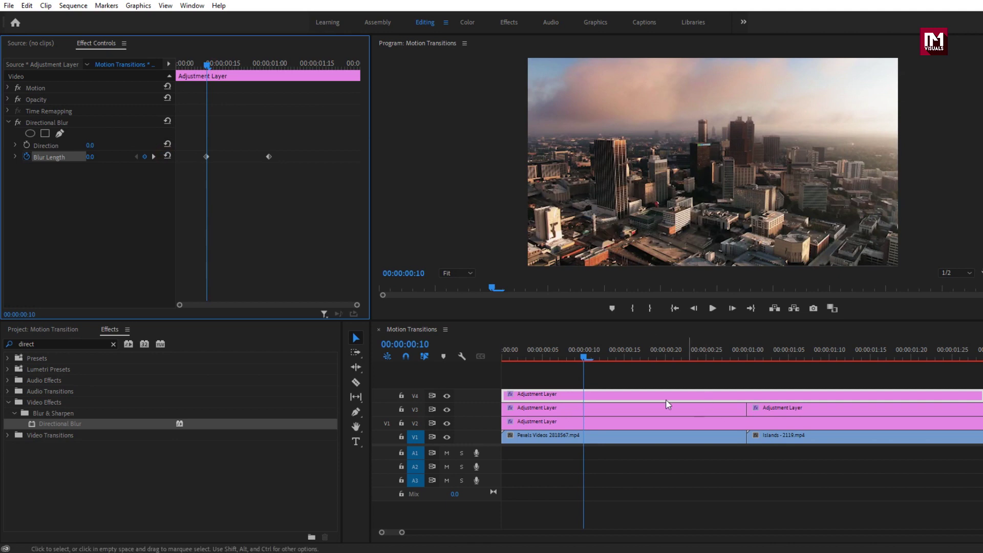
{"action": "left_click_drag", "start_coordinate": [581, 359], "coordinate": [907, 358]}
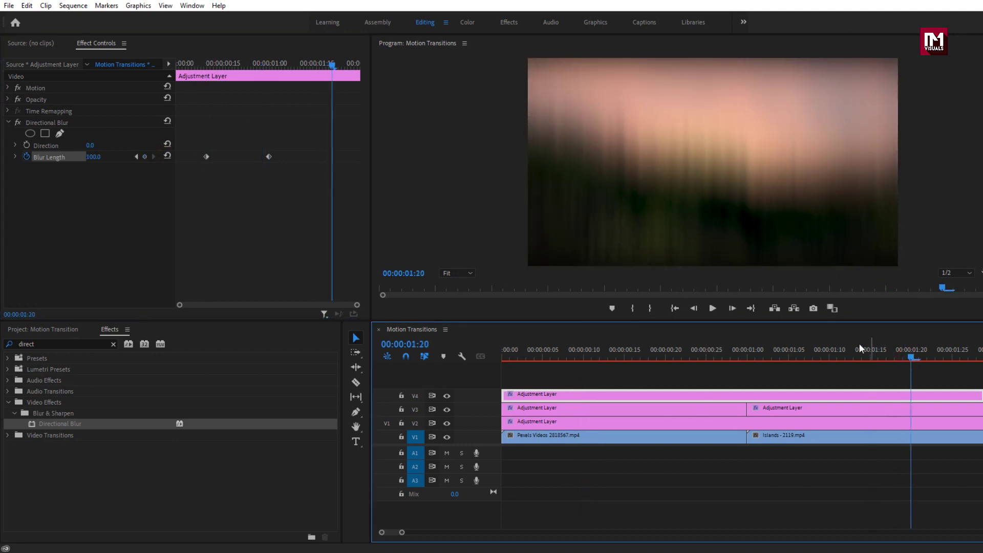
{"action": "left_click", "coordinate": [167, 156]}
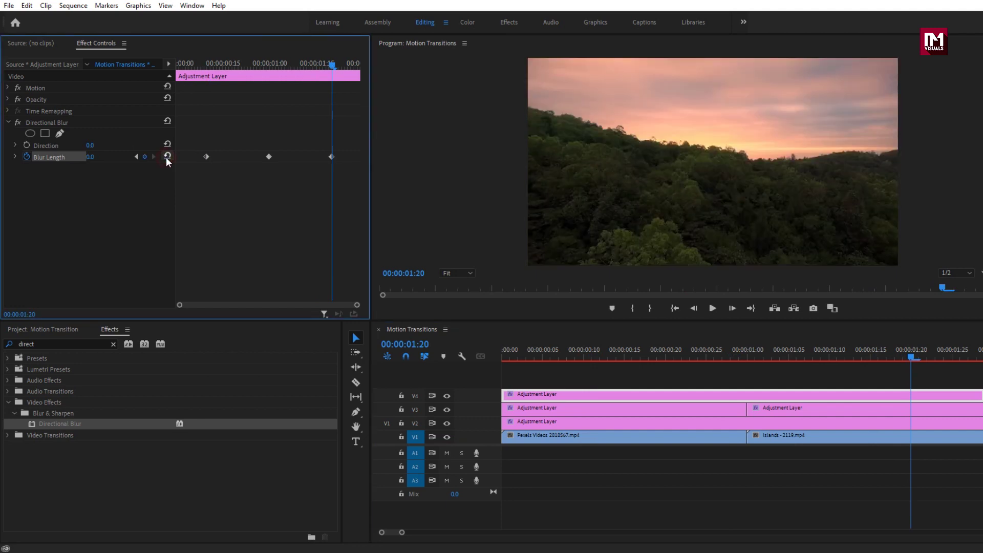
Apply Ease In and Ease Out to all three Blur Length keyframes.
{"action": "left_click_drag", "start_coordinate": [346, 153], "coordinate": [199, 165]}
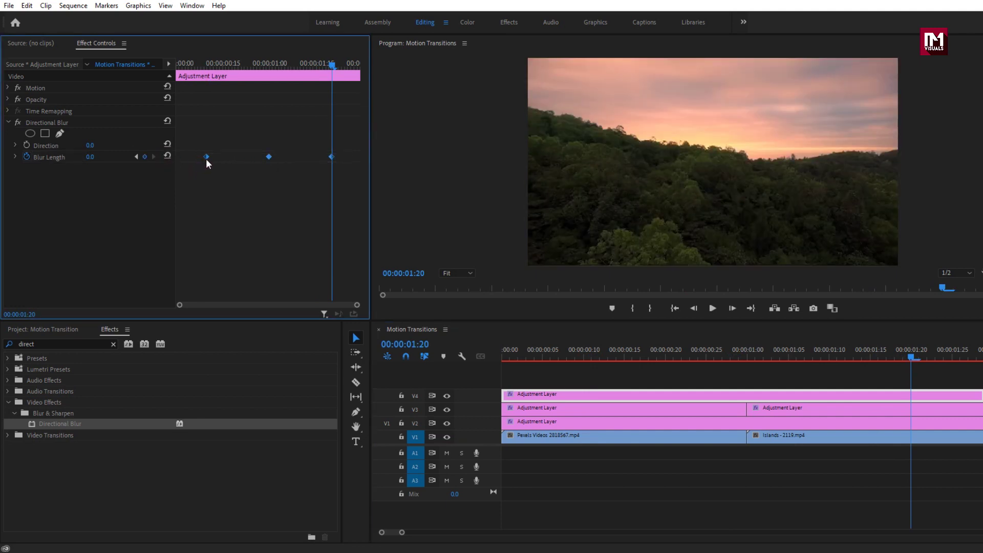
{"action": "right_click", "coordinate": [206, 159]}
{"action": "left_click", "coordinate": [265, 316]}
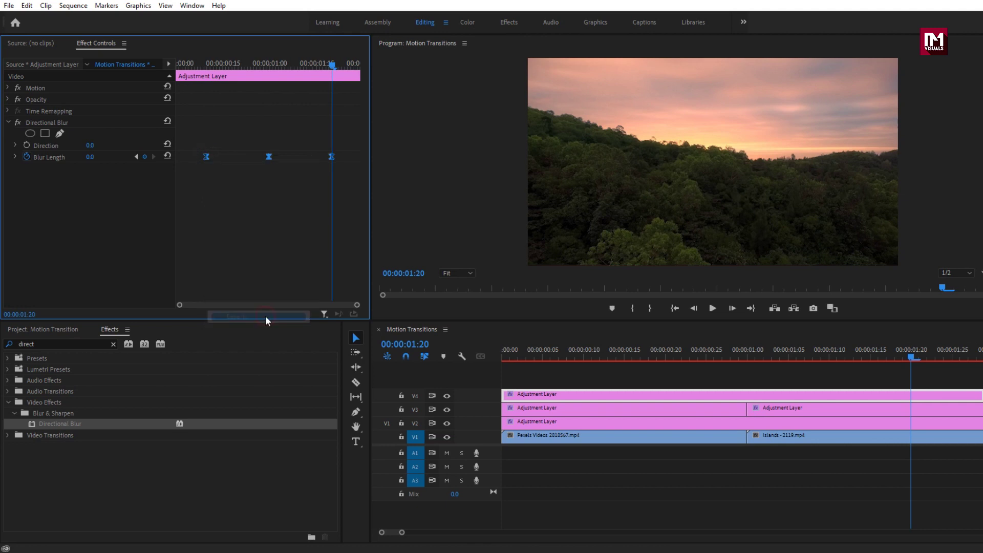
{"action": "right_click", "coordinate": [208, 156]}
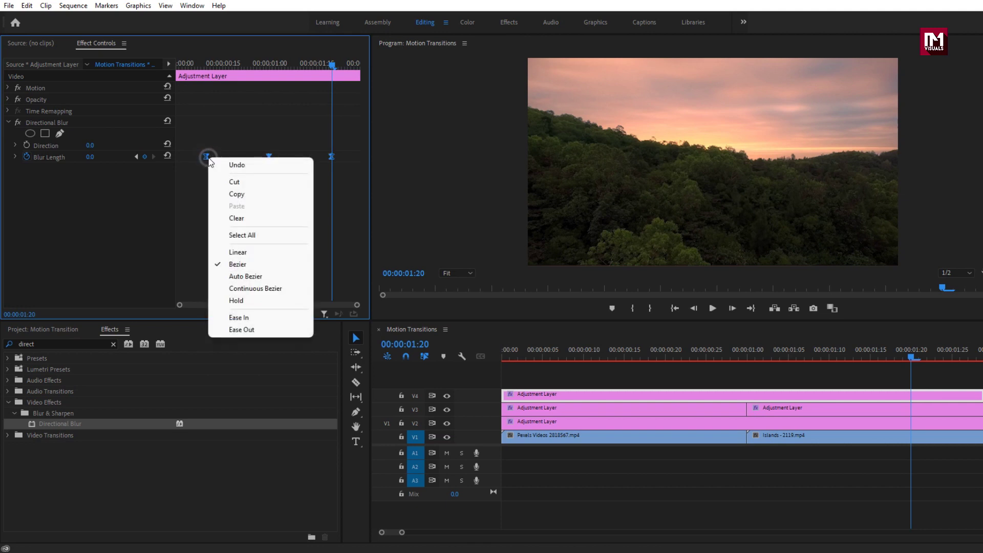
{"action": "left_click", "coordinate": [266, 331]}
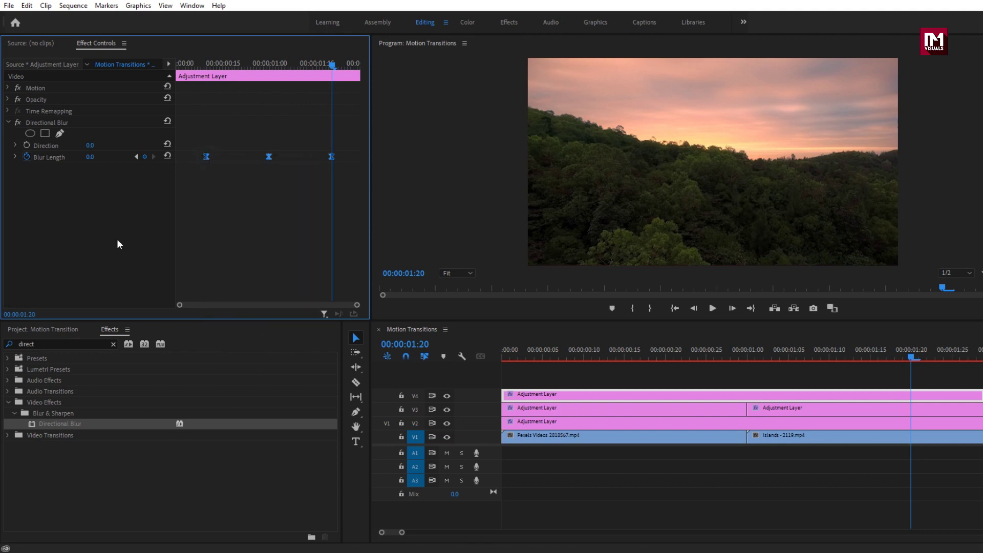
Reshape the Blur Length value curve into a sharp peak at the middle keyframe with long, gentle slopes on both sides.
{"action": "left_click", "coordinate": [16, 156]}
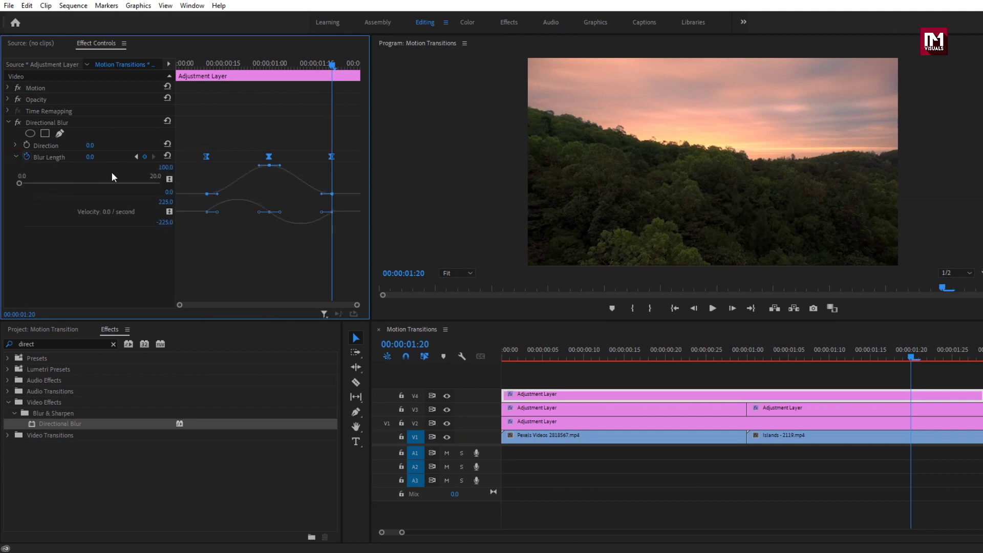
{"action": "left_click", "coordinate": [216, 181]}
{"action": "left_click", "coordinate": [208, 194]}
{"action": "left_click", "coordinate": [275, 195]}
{"action": "left_click_drag", "start_coordinate": [261, 167], "coordinate": [272, 167]}
{"action": "left_click_drag", "start_coordinate": [321, 197], "coordinate": [284, 195]}
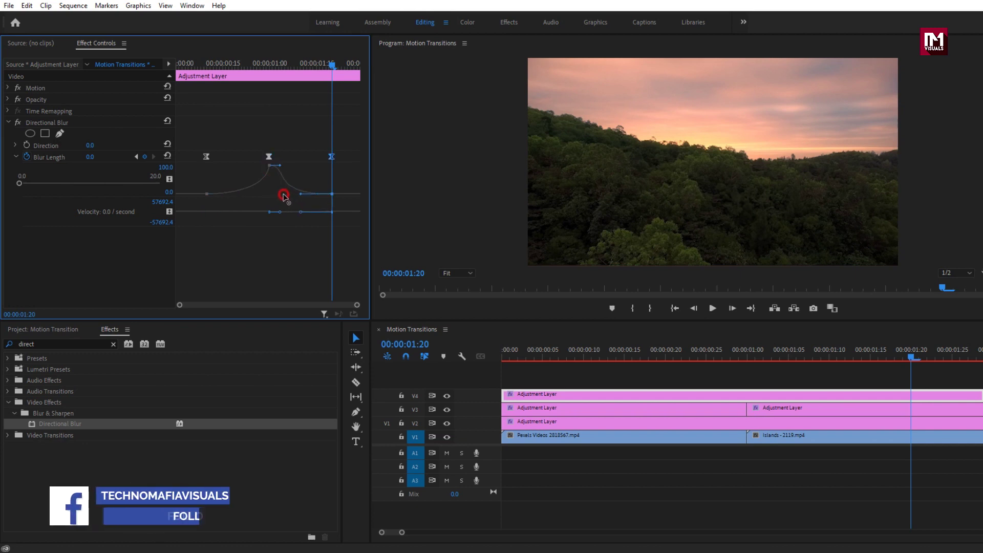
{"action": "left_click", "coordinate": [270, 167]}
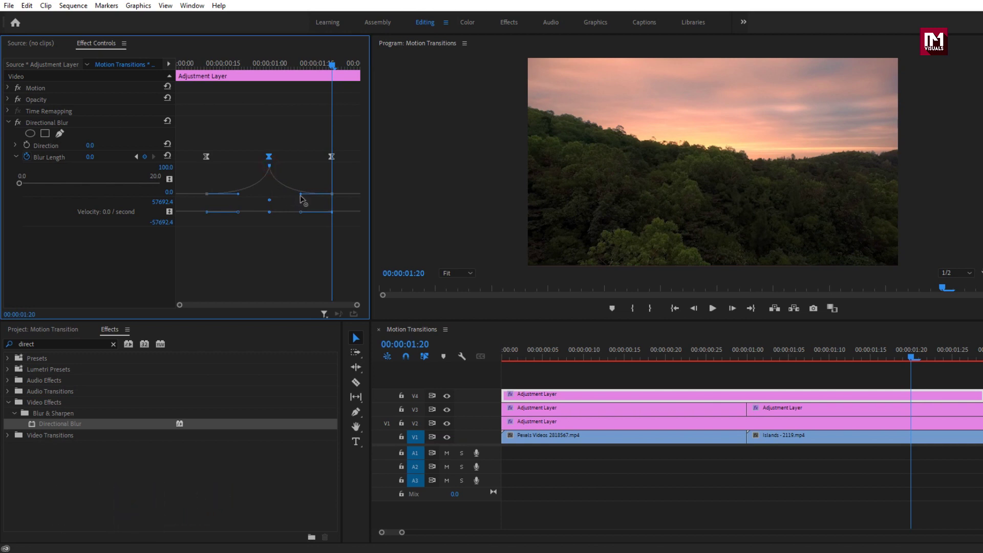
Set the Directional Blur's Direction to 90° and scrub through the transition to preview the blur.
{"action": "left_click", "coordinate": [699, 353]}
{"action": "left_click_drag", "start_coordinate": [699, 351], "coordinate": [757, 348]}
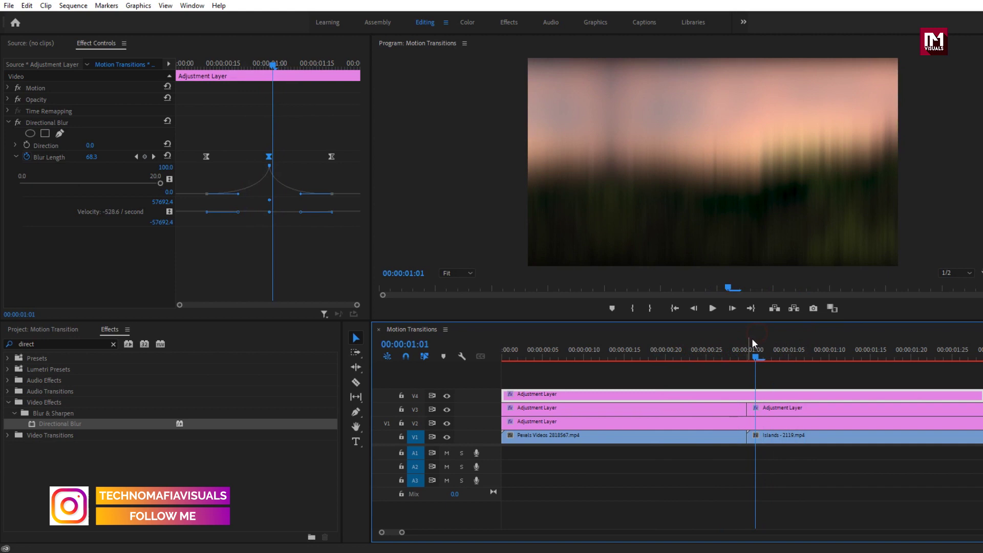
{"action": "left_click", "coordinate": [90, 146]}
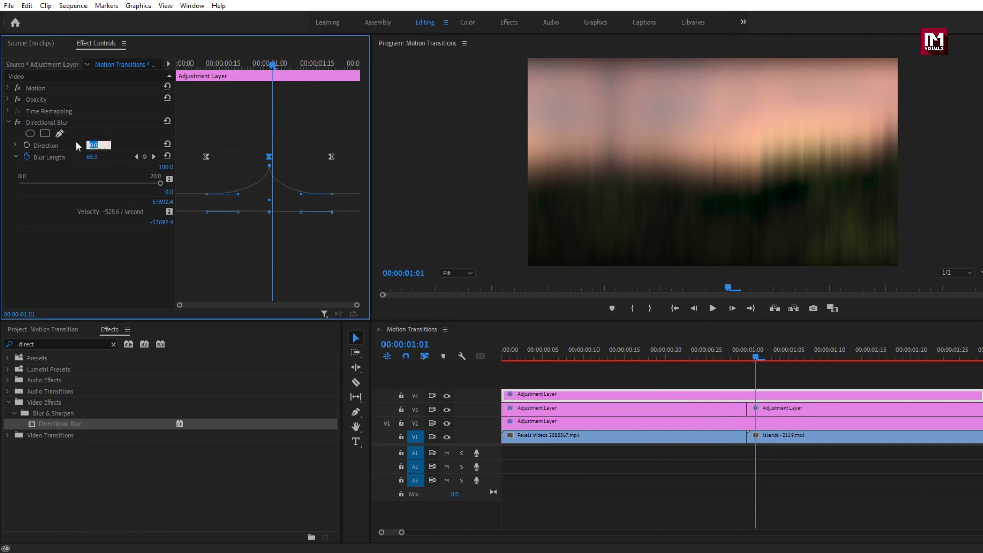
{"action": "type", "text": "90"}
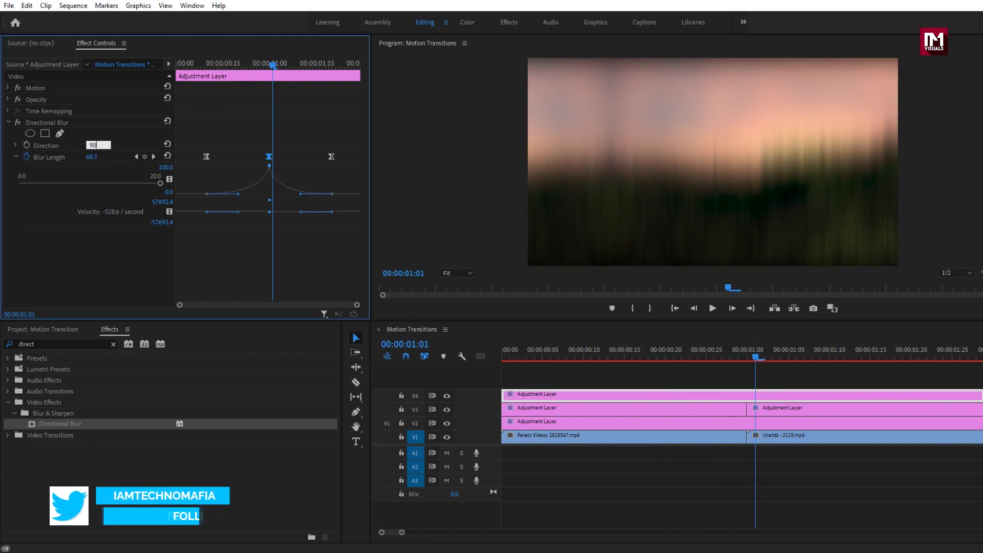
{"action": "key", "text": "Return"}
{"action": "left_click_drag", "start_coordinate": [656, 361], "coordinate": [828, 345]}
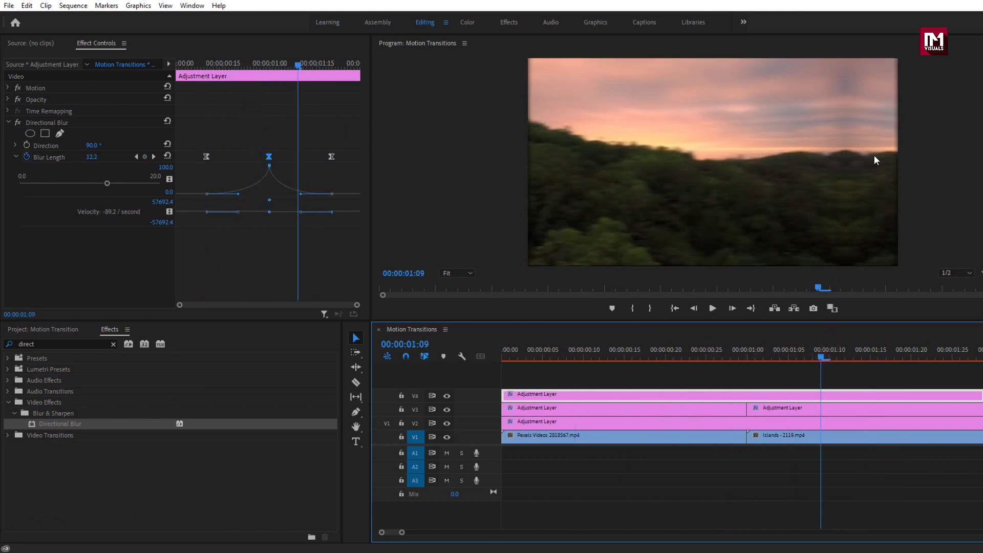
Find the Crop effect, apply it to the V4 adjustment layer, and collapse the Directional Blur settings.
{"action": "left_click", "coordinate": [12, 346]}
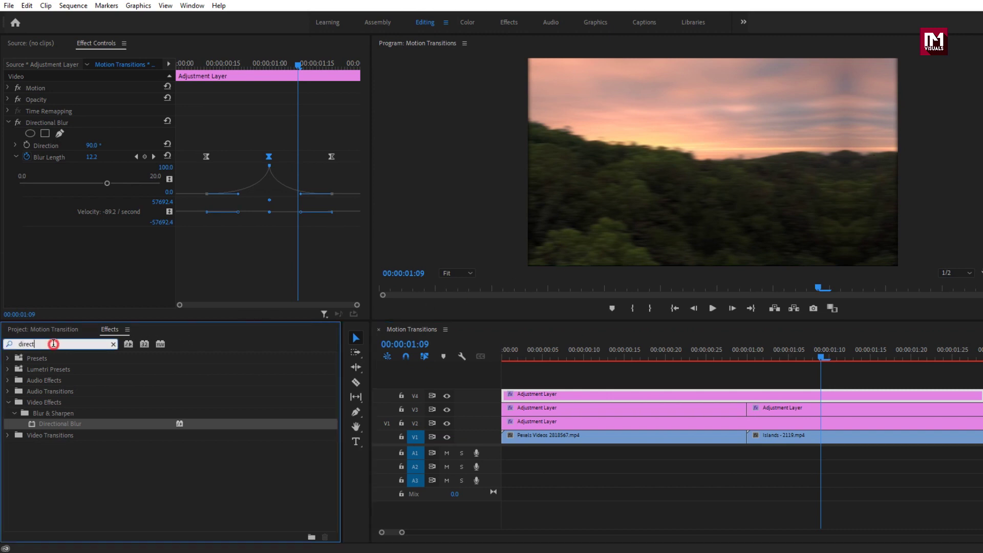
{"action": "type", "text": "crop"}
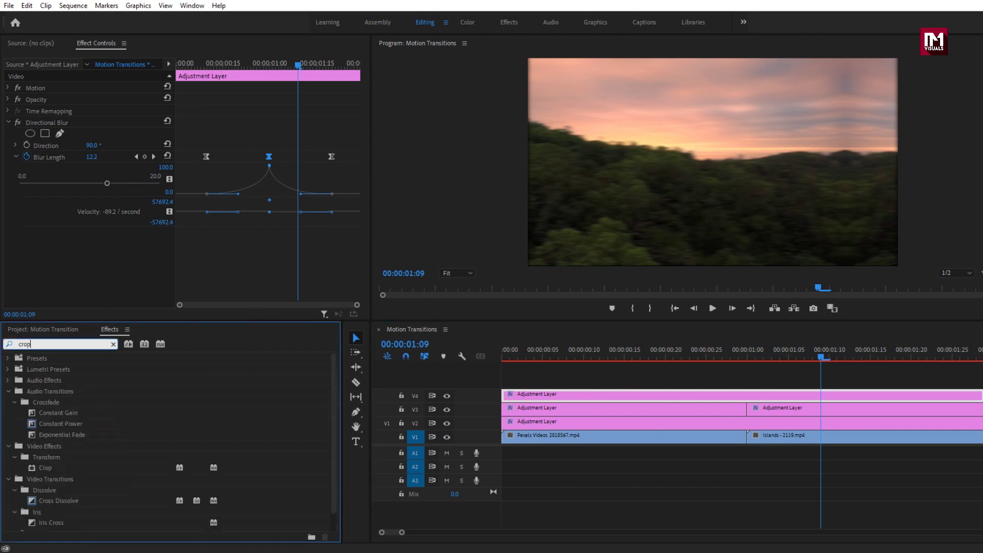
{"action": "left_click", "coordinate": [58, 427]}
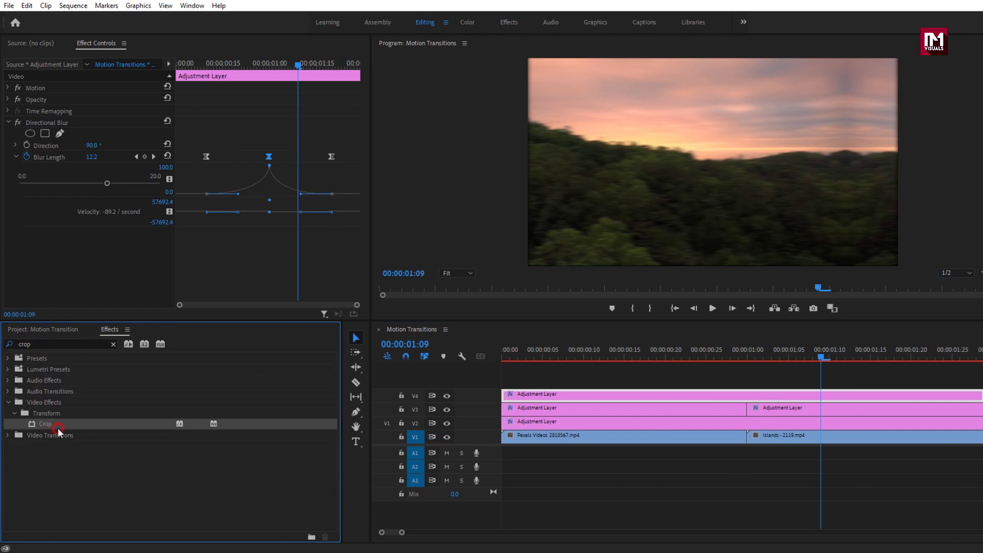
{"action": "double_click", "coordinate": [60, 429]}
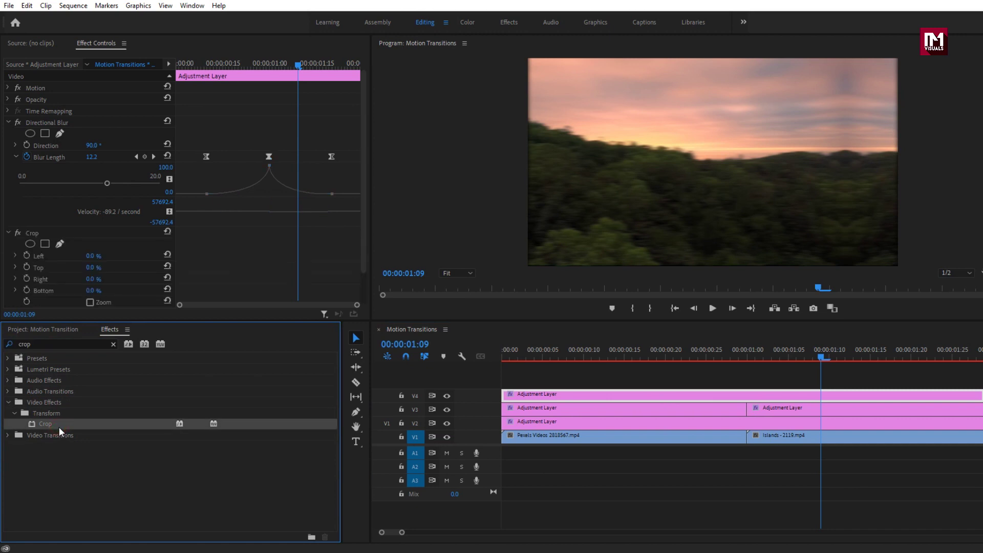
{"action": "left_click", "coordinate": [8, 123]}
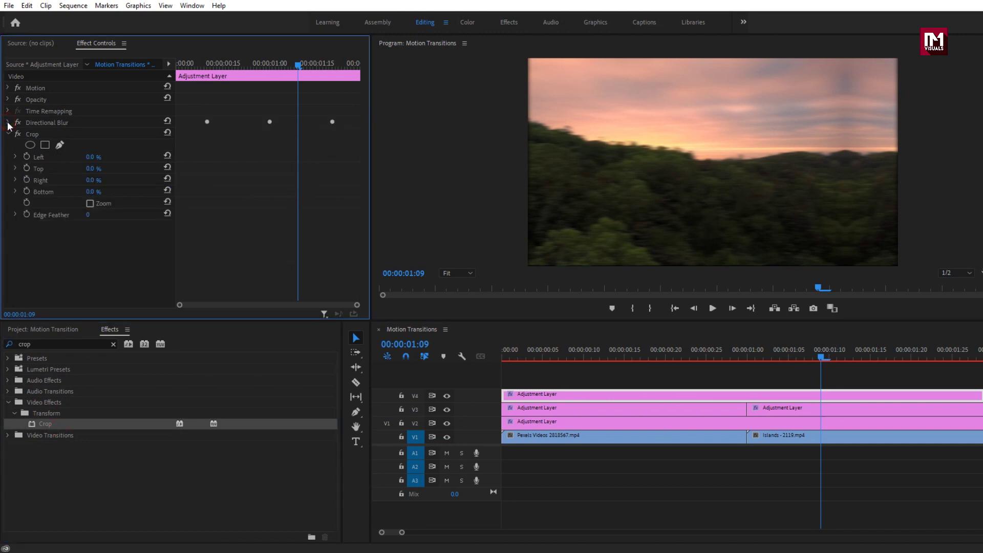
Enable Zoom in the Crop effect and scrub across the cut, ending at 00:00:01:00.
{"action": "left_click", "coordinate": [750, 358]}
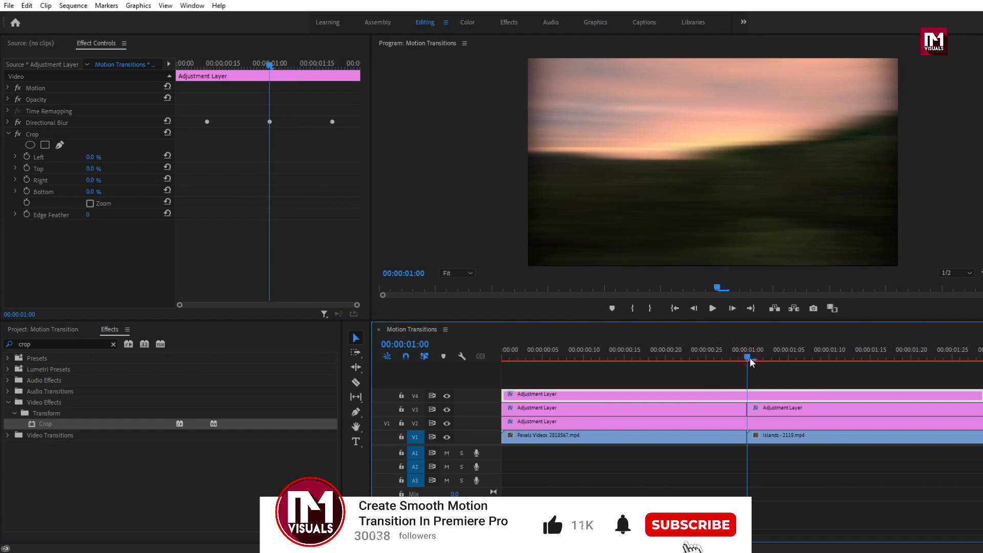
{"action": "left_click", "coordinate": [90, 203]}
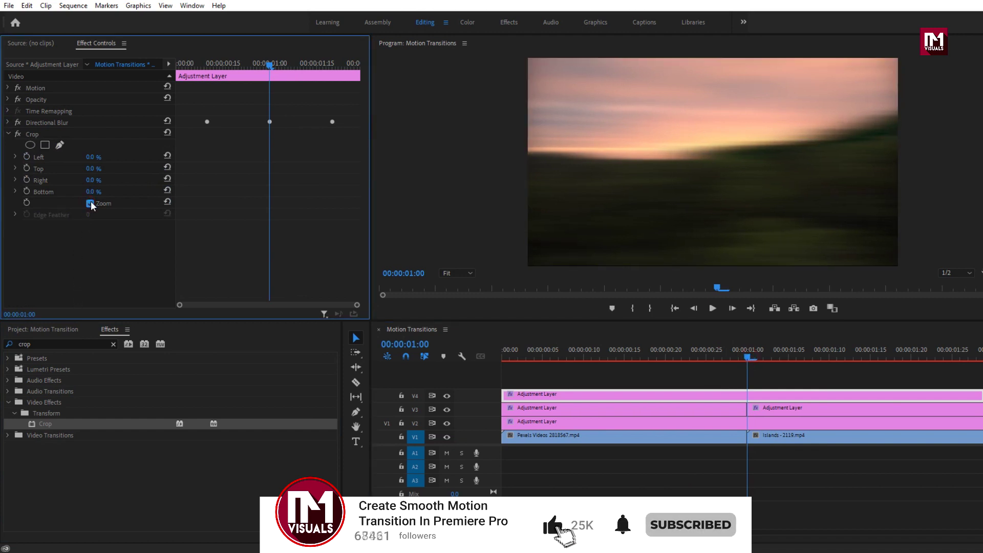
{"action": "left_click_drag", "start_coordinate": [655, 352], "coordinate": [736, 355]}
{"action": "left_click_drag", "start_coordinate": [639, 355], "coordinate": [755, 360]}
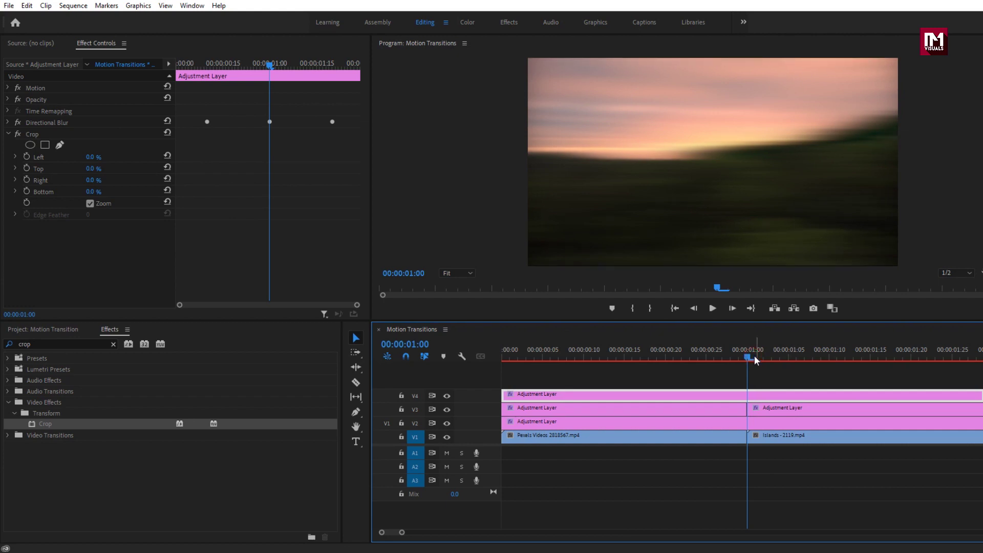
Set the Crop's Right value to 90% at 00:00:01:00 and enable keyframing for it.
{"action": "left_click", "coordinate": [90, 180]}
{"action": "type", "text": "90"}
{"action": "key", "text": "Return"}
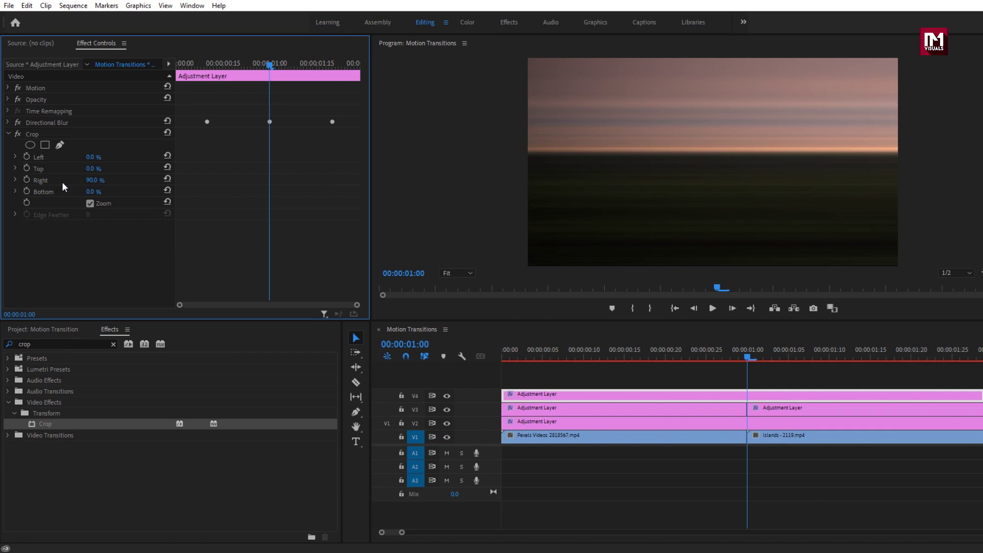
{"action": "left_click", "coordinate": [26, 180]}
Keyframe the Crop's Right value at 0% at 00:00:00:10 and 00:00:01:20, and scrub back over the transition.
{"action": "left_click_drag", "start_coordinate": [748, 360], "coordinate": [583, 363]}
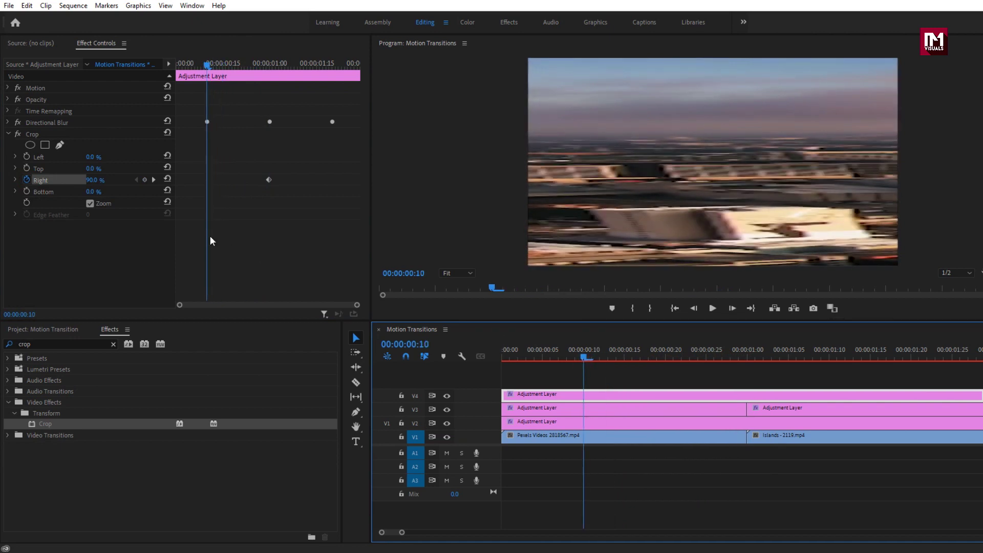
{"action": "left_click", "coordinate": [98, 180]}
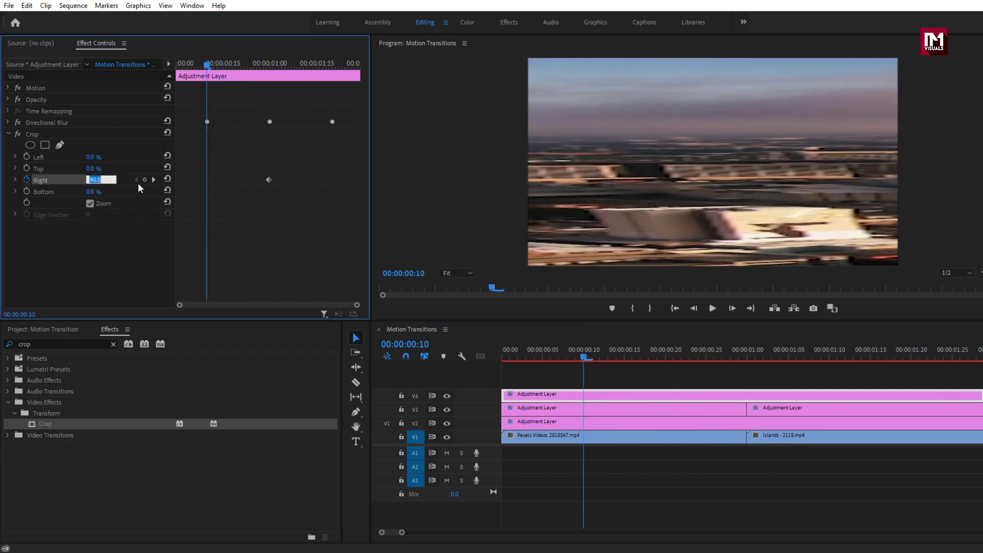
{"action": "type", "text": "0"}
{"action": "key", "text": "Return"}
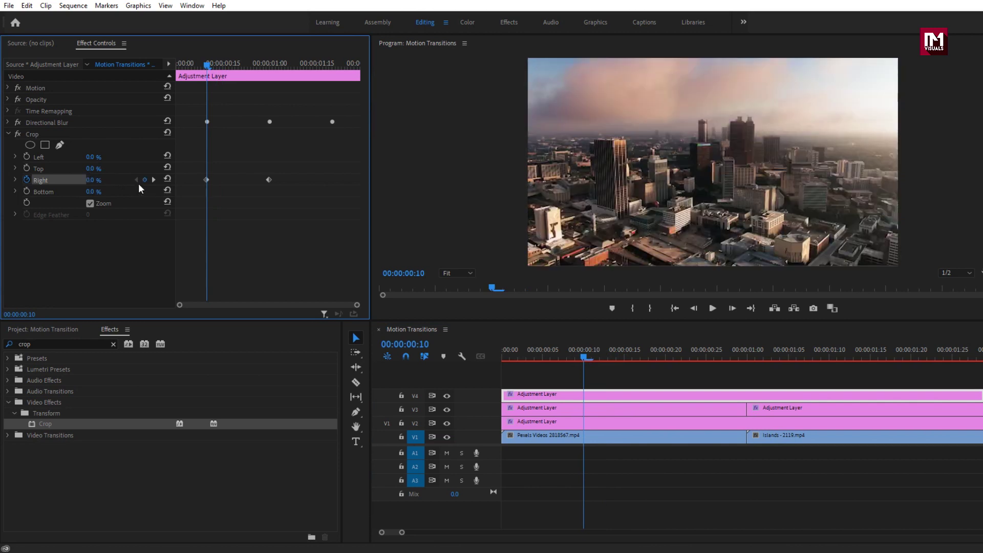
{"action": "left_click_drag", "start_coordinate": [204, 63], "coordinate": [330, 68]}
{"action": "left_click", "coordinate": [167, 178]}
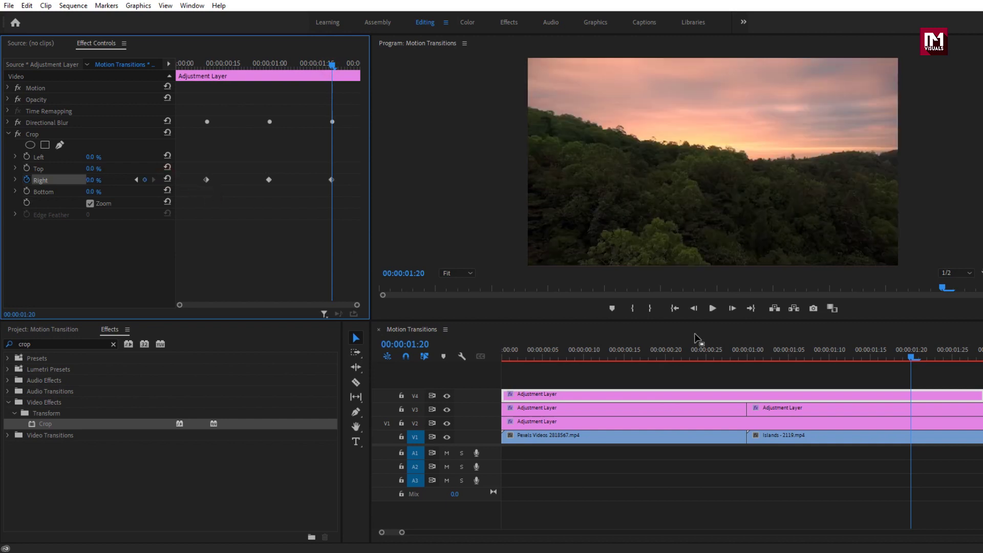
{"action": "left_click_drag", "start_coordinate": [903, 356], "coordinate": [847, 349]}
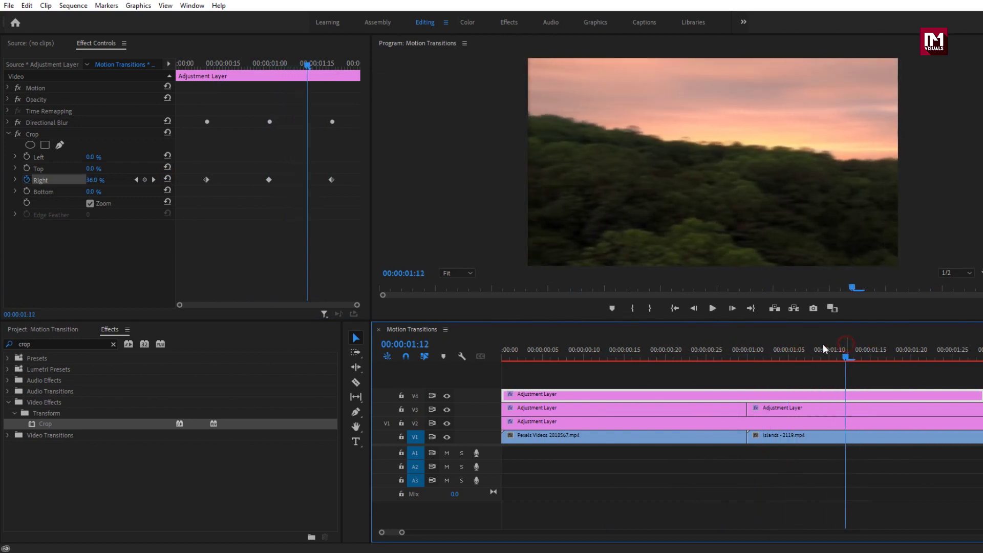
Apply Ease In and Ease Out to all three Crop Right keyframes.
{"action": "left_click_drag", "start_coordinate": [345, 177], "coordinate": [207, 182]}
{"action": "right_click", "coordinate": [207, 181]}
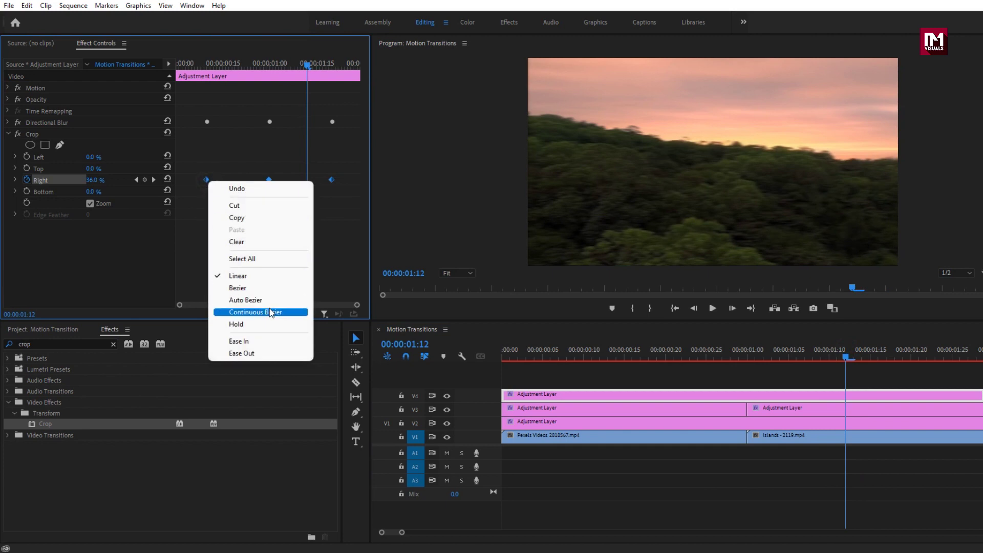
{"action": "left_click", "coordinate": [272, 341]}
{"action": "right_click", "coordinate": [206, 178]}
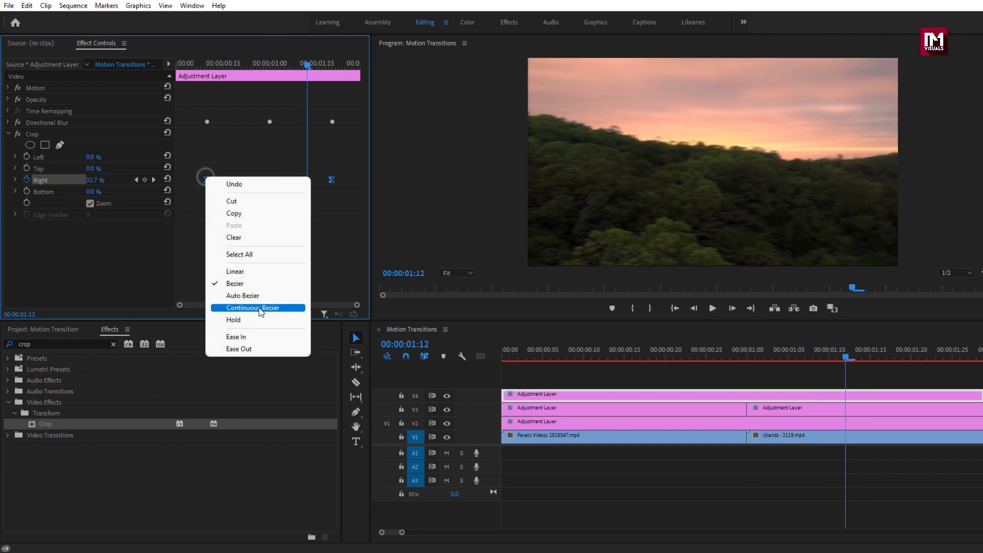
{"action": "left_click", "coordinate": [266, 350]}
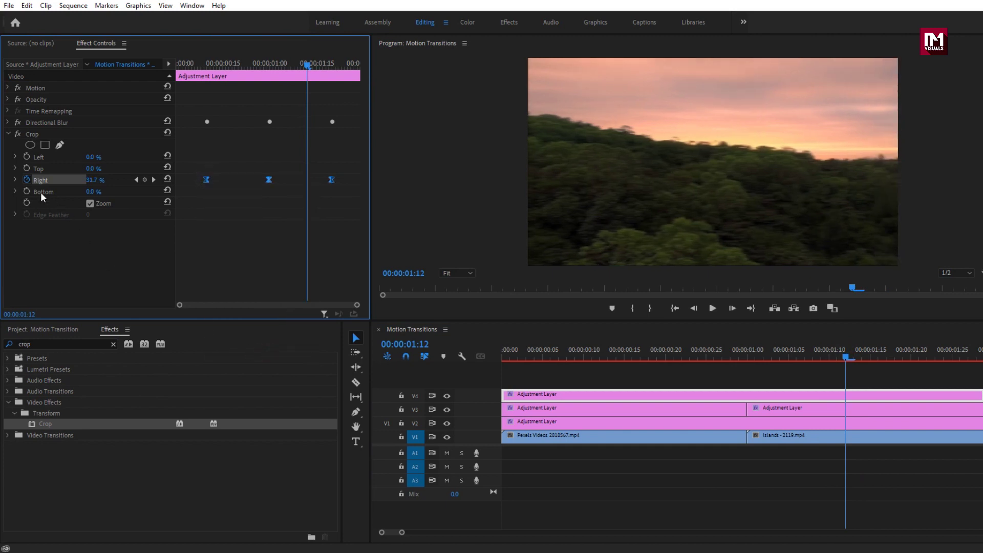
Reshape the Crop Right value curve into a sharp peak at the middle keyframe with long, gentle slopes on both sides.
{"action": "left_click", "coordinate": [15, 180]}
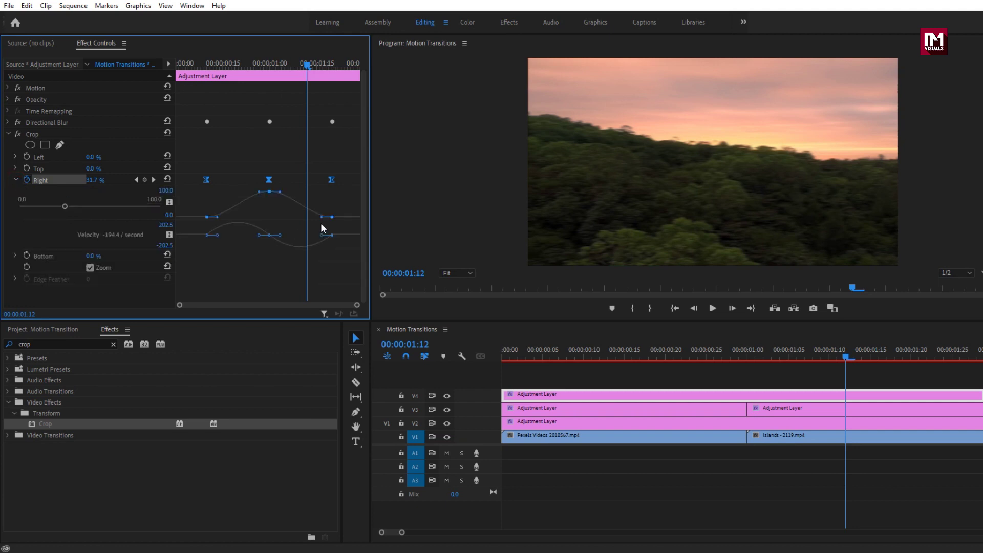
{"action": "left_click", "coordinate": [325, 210]}
{"action": "left_click", "coordinate": [331, 180]}
{"action": "left_click_drag", "start_coordinate": [321, 218], "coordinate": [275, 192]}
{"action": "left_click_drag", "start_coordinate": [217, 216], "coordinate": [263, 219]}
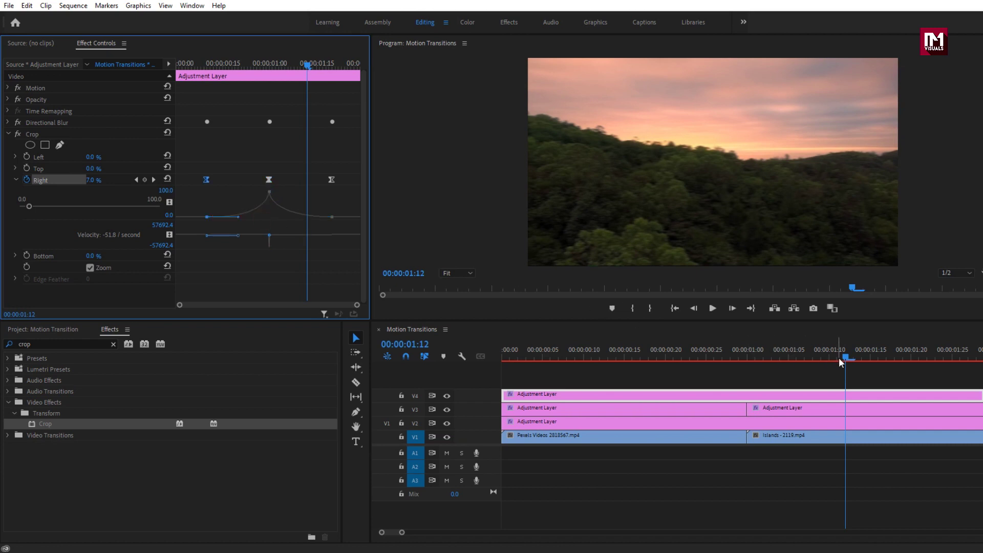
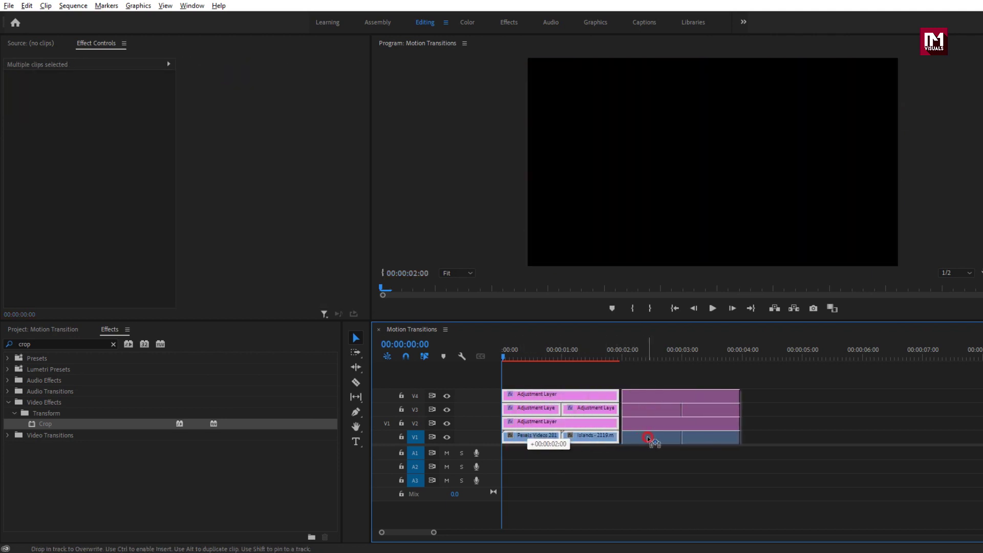
Scrub through the duplicated transition, select its V4 adjustment layer and hide the V4 track output.
{"action": "left_click_drag", "start_coordinate": [621, 355], "coordinate": [699, 362]}
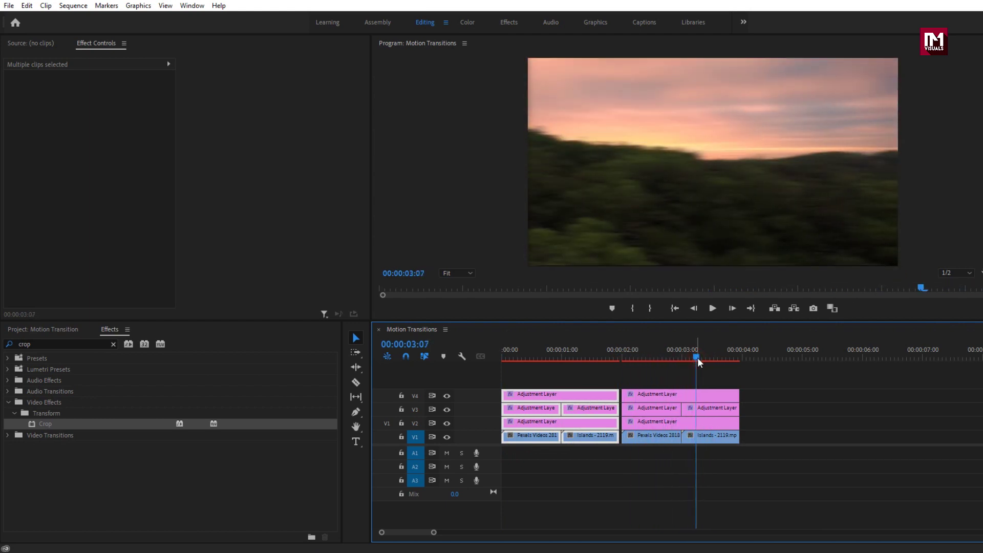
{"action": "left_click", "coordinate": [666, 409]}
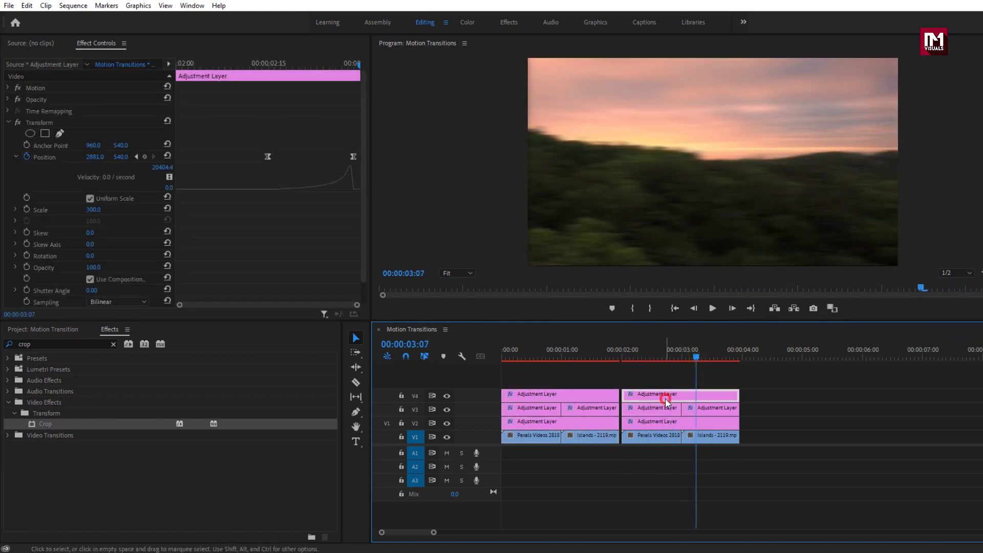
{"action": "left_click", "coordinate": [664, 397]}
{"action": "left_click", "coordinate": [448, 395]}
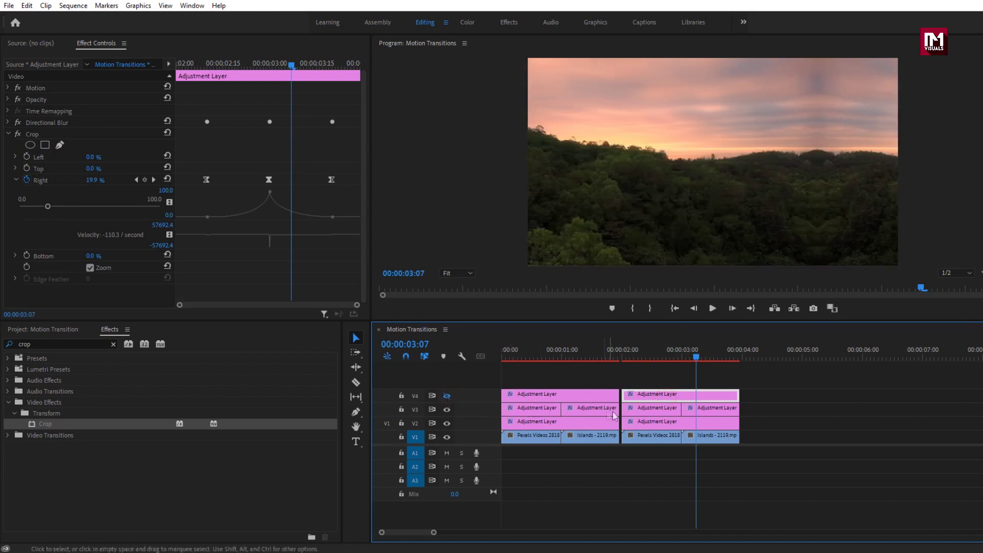
Remove the Transform Position keyframes from the first V3 adjustment layer of the duplicated transition at 00:00:02:15.
{"action": "left_click", "coordinate": [643, 410]}
{"action": "left_click", "coordinate": [660, 347]}
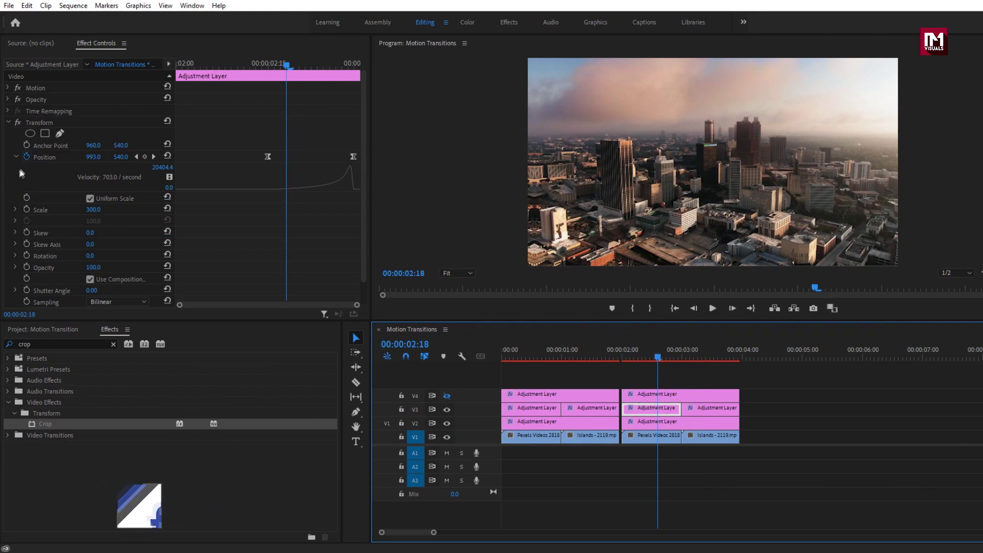
{"action": "left_click", "coordinate": [286, 65]}
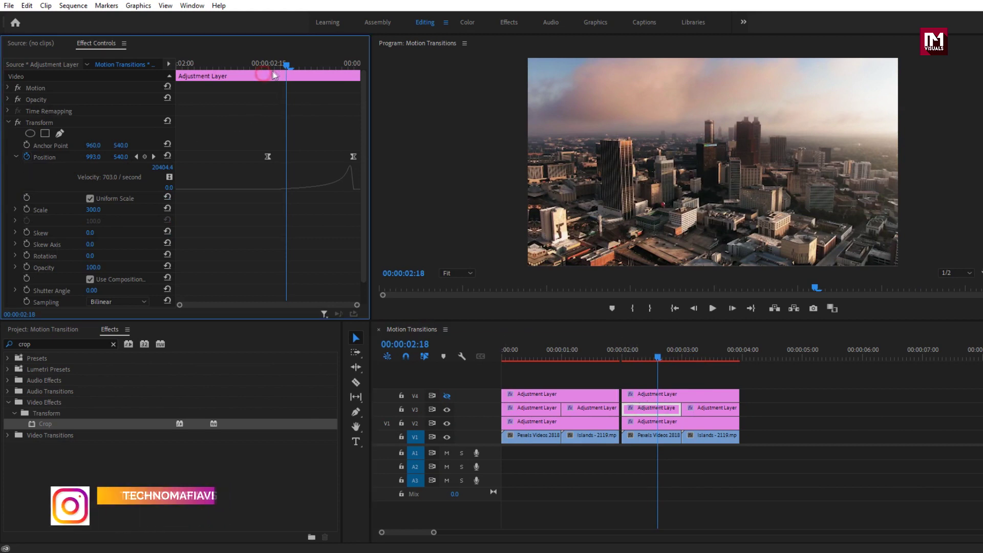
{"action": "left_click_drag", "start_coordinate": [286, 66], "coordinate": [270, 67]}
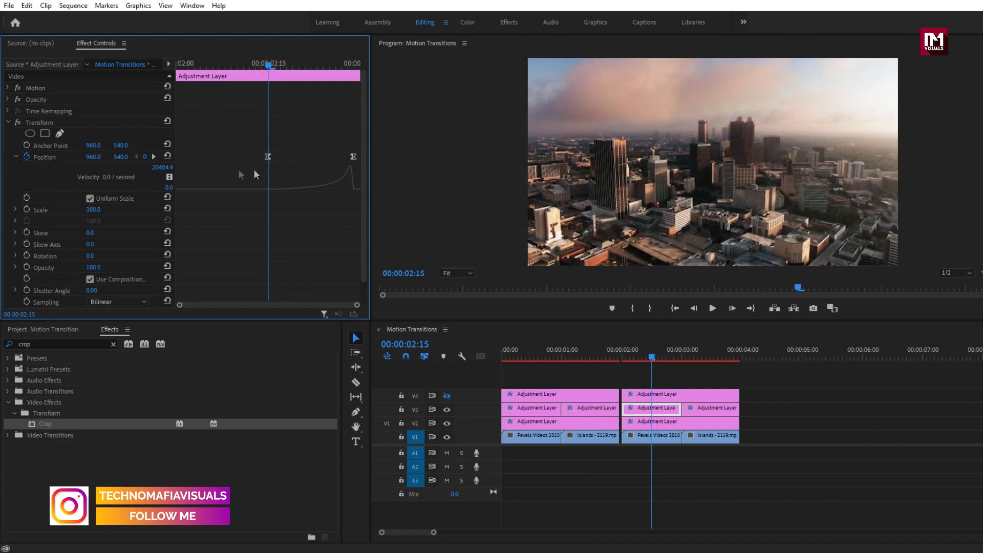
{"action": "left_click", "coordinate": [27, 156]}
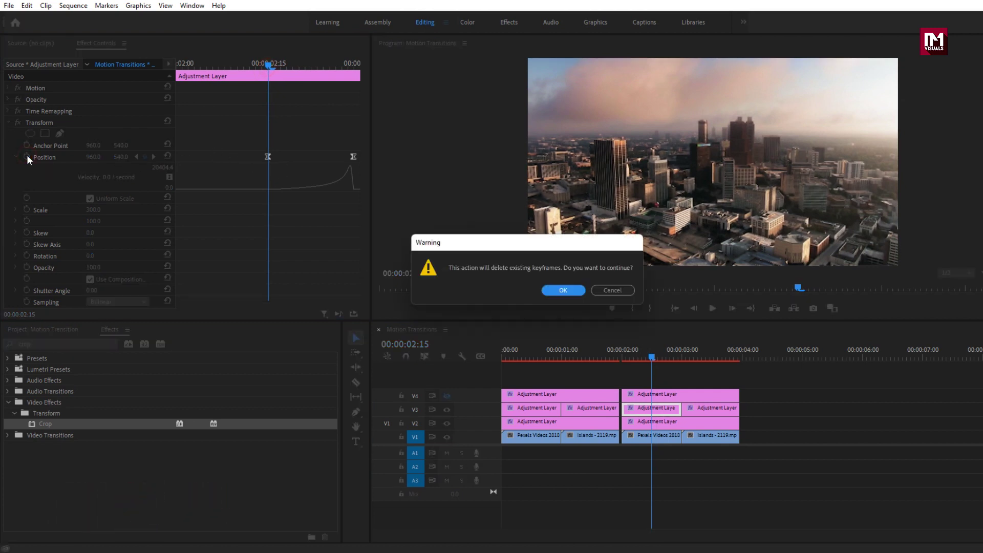
{"action": "left_click", "coordinate": [569, 292]}
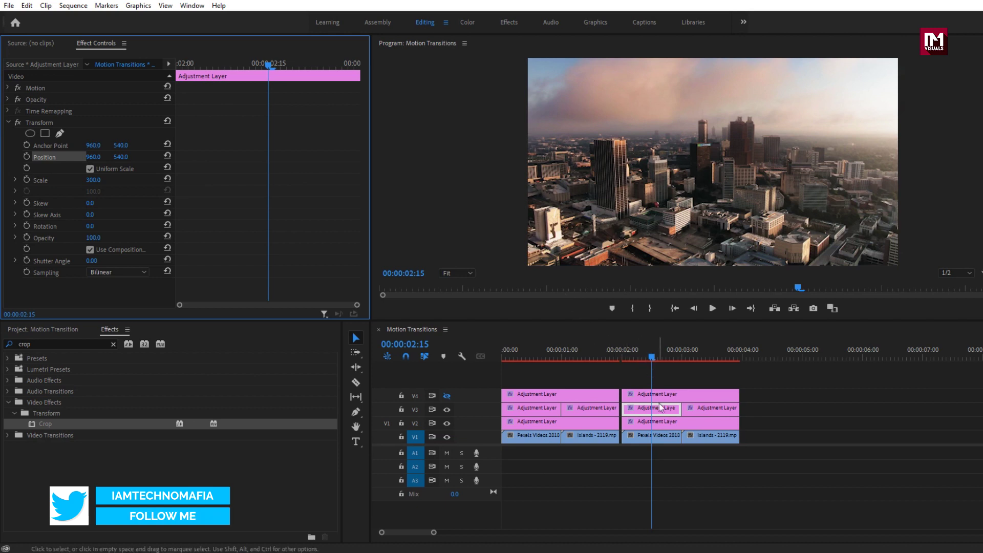
Remove the Transform Position keyframes from the second V3 adjustment layer of the duplicated transition.
{"action": "left_click", "coordinate": [694, 408]}
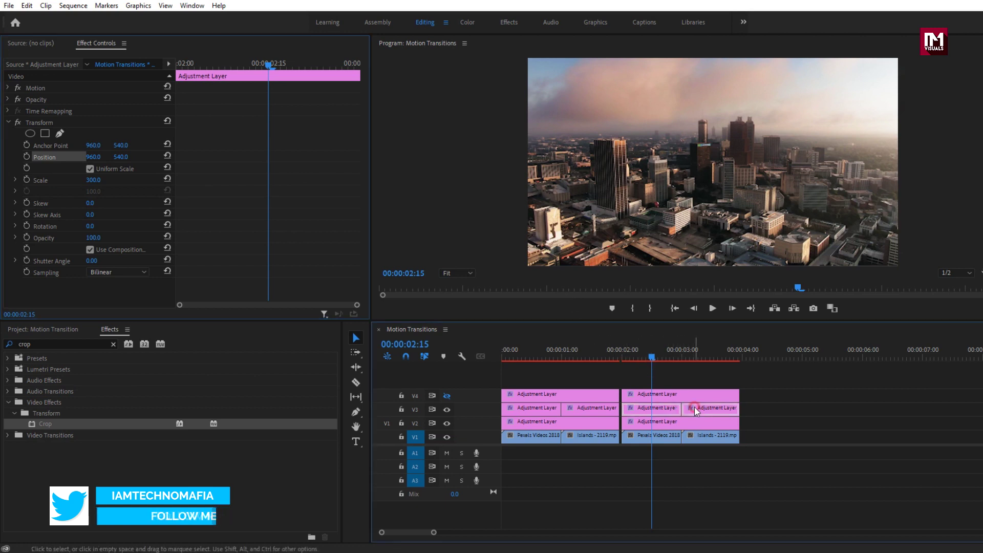
{"action": "left_click", "coordinate": [26, 157]}
{"action": "left_click", "coordinate": [563, 290]}
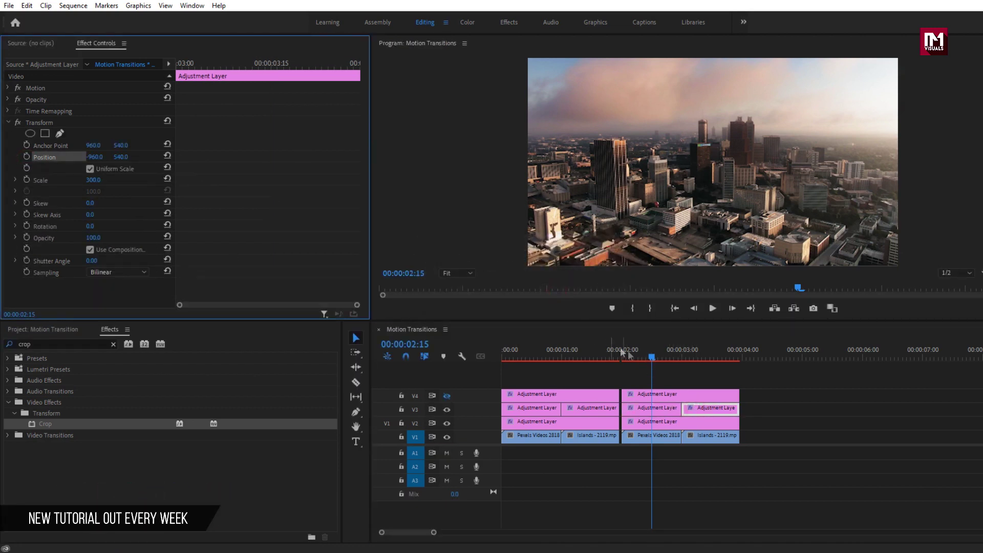
Keyframe the duplicate's first V3 adjustment layer's horizontal Position from 960 at 00:00:02:13 to -960 at 00:00:02:29.
{"action": "mouse_move", "coordinate": [651, 359]}
{"action": "left_mouse_down"}
{"action": "mouse_move", "coordinate": [720, 363]}
{"action": "mouse_move", "coordinate": [654, 364]}
{"action": "left_mouse_up"}
{"action": "left_click", "coordinate": [652, 409]}
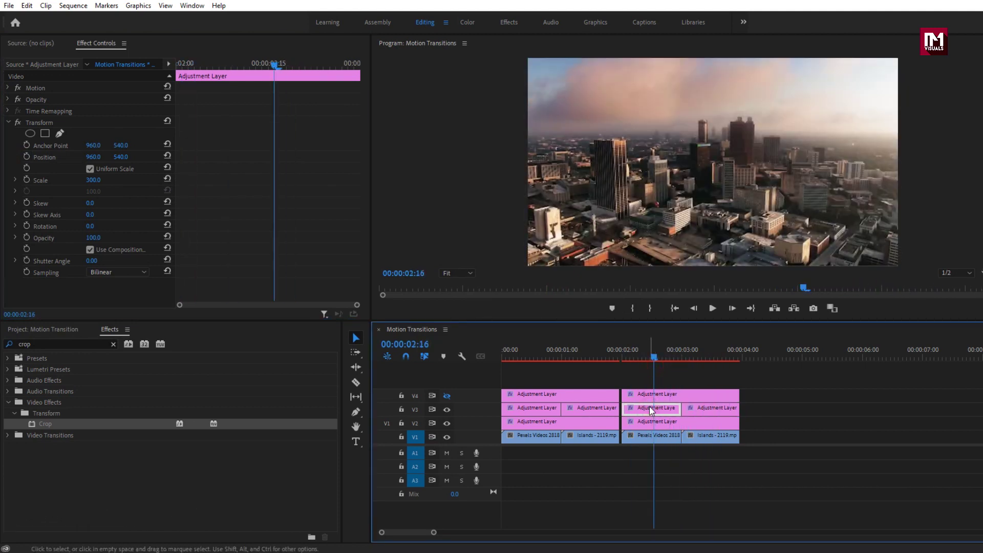
{"action": "left_click_drag", "start_coordinate": [654, 359], "coordinate": [648, 357]}
{"action": "left_click", "coordinate": [26, 157]}
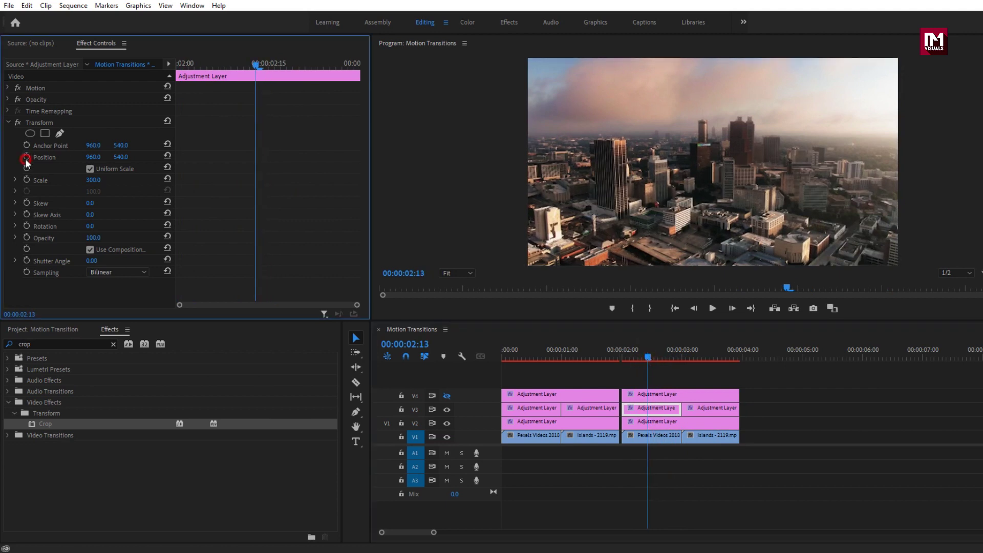
{"action": "left_click_drag", "start_coordinate": [646, 358], "coordinate": [678, 357]}
{"action": "left_click_drag", "start_coordinate": [434, 533], "coordinate": [420, 536]}
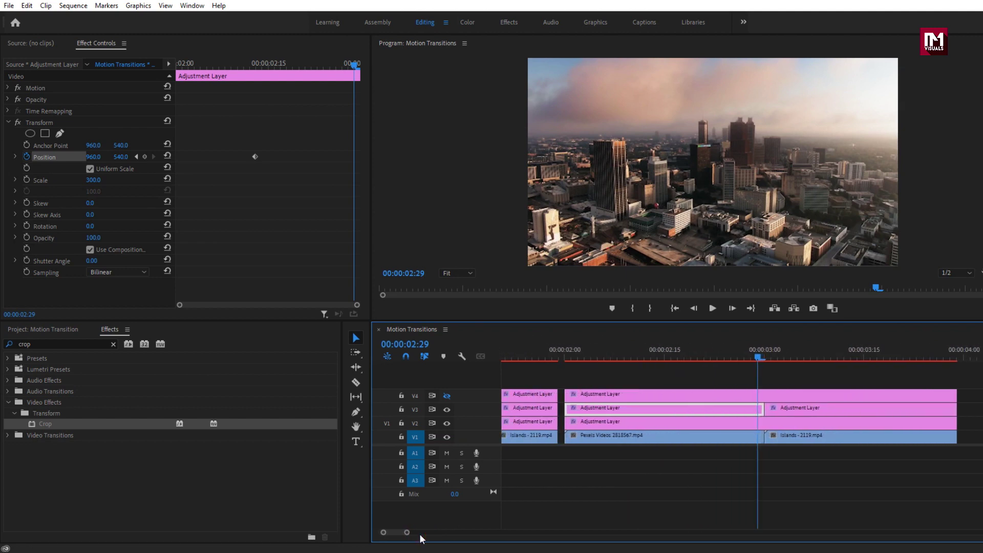
{"action": "left_click", "coordinate": [93, 157]}
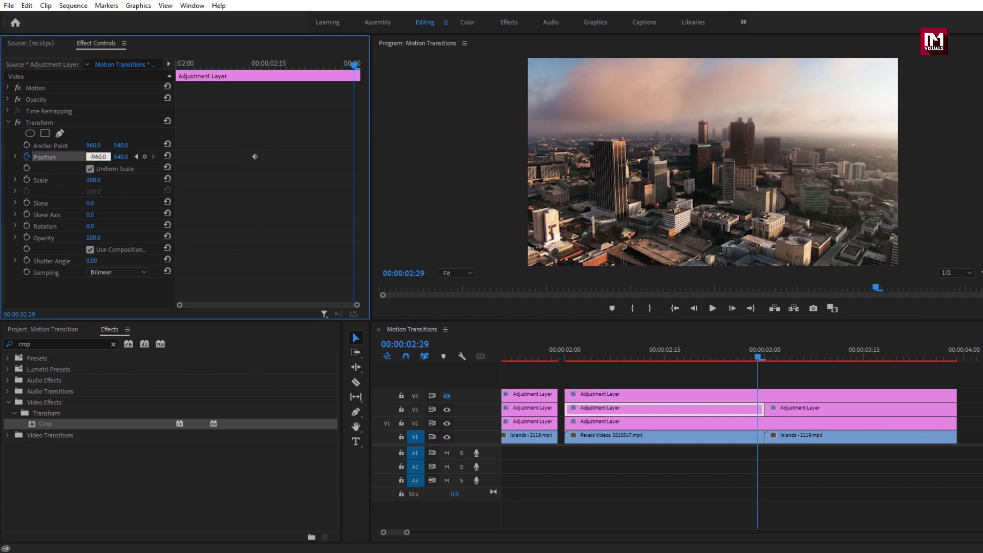
{"action": "type", "text": "-960.0"}
{"action": "key", "text": "Return"}
Apply temporal Ease In and Ease Out to both Position keyframes and stretch the first keyframe's velocity handle toward the last keyframe.
{"action": "left_click_drag", "start_coordinate": [758, 358], "coordinate": [738, 356]}
{"action": "left_click_drag", "start_coordinate": [243, 158], "coordinate": [360, 164]}
{"action": "right_click", "coordinate": [254, 161]}
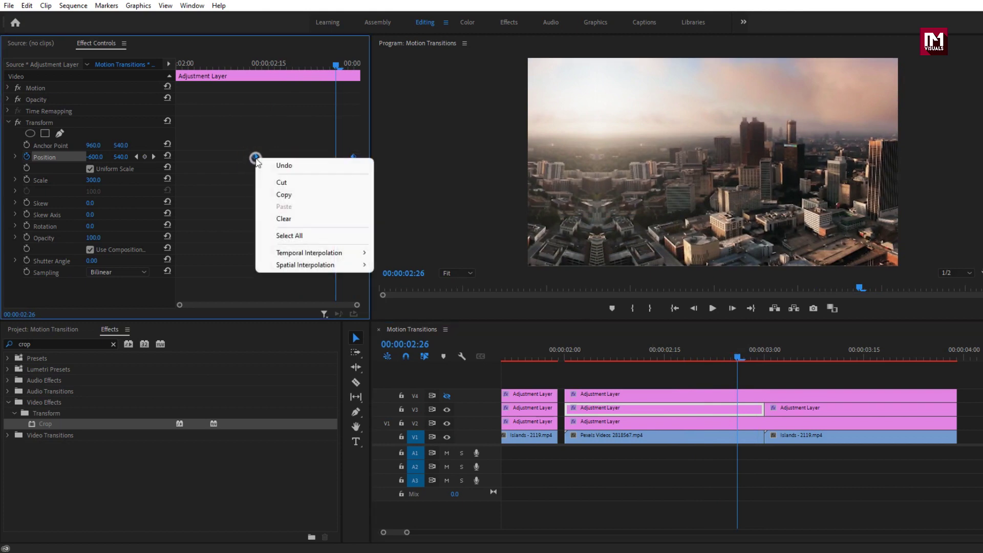
{"action": "mouse_move", "coordinate": [348, 253]}
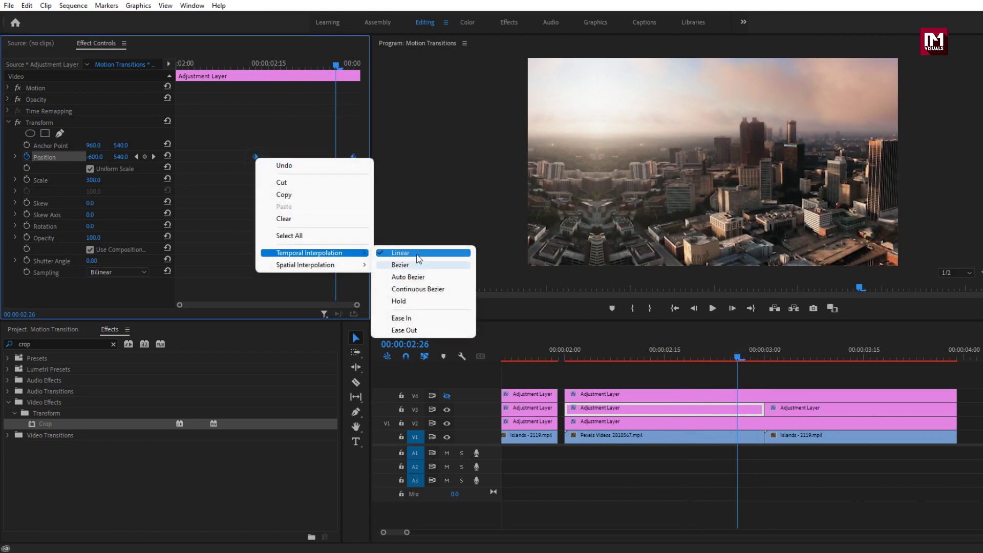
{"action": "left_click", "coordinate": [403, 318]}
{"action": "right_click", "coordinate": [259, 158]}
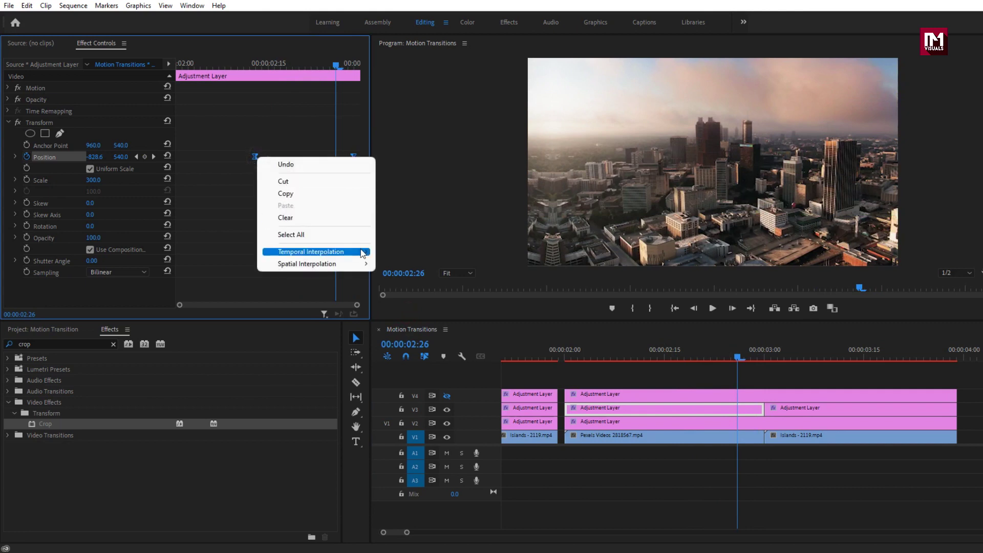
{"action": "mouse_move", "coordinate": [348, 252]}
{"action": "left_click", "coordinate": [404, 328]}
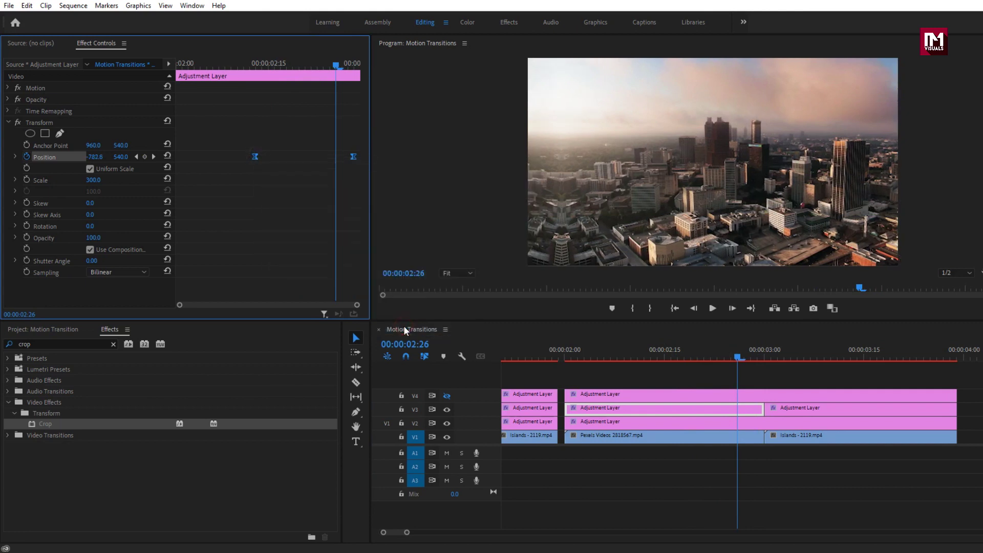
{"action": "left_click", "coordinate": [16, 158]}
{"action": "left_click_drag", "start_coordinate": [277, 192], "coordinate": [355, 190]}
Keyframe the duplicate's second V3 adjustment layer's horizontal Position at 960 at 00:00:03:17.
{"action": "left_click_drag", "start_coordinate": [665, 352], "coordinate": [876, 351]}
{"action": "left_click", "coordinate": [783, 409]}
{"action": "left_click", "coordinate": [27, 157]}
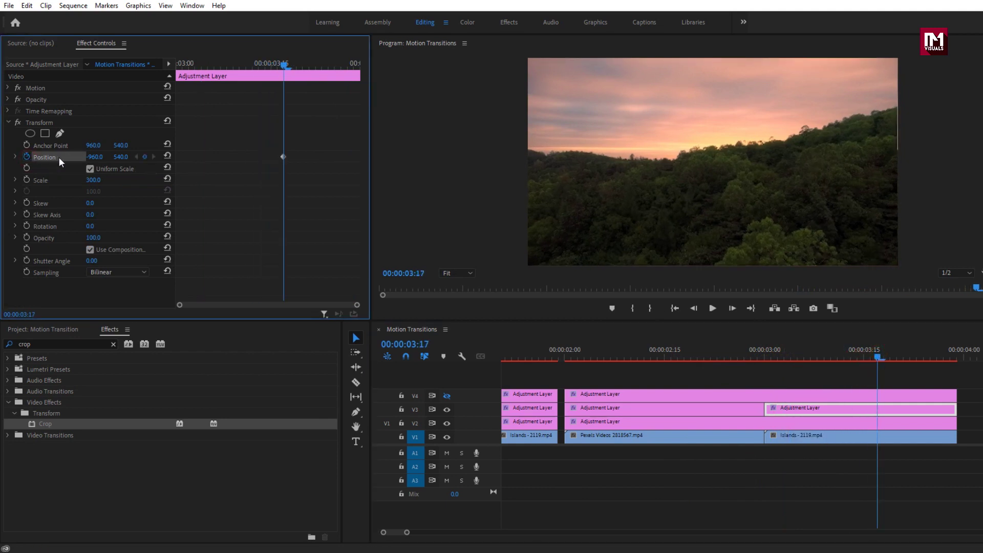
{"action": "left_click", "coordinate": [92, 156]}
{"action": "key", "text": "Return"}
Set the second V3 adjustment layer's horizontal Position to 2880 at 00:00:03:00.
{"action": "left_click_drag", "start_coordinate": [862, 363], "coordinate": [763, 362]}
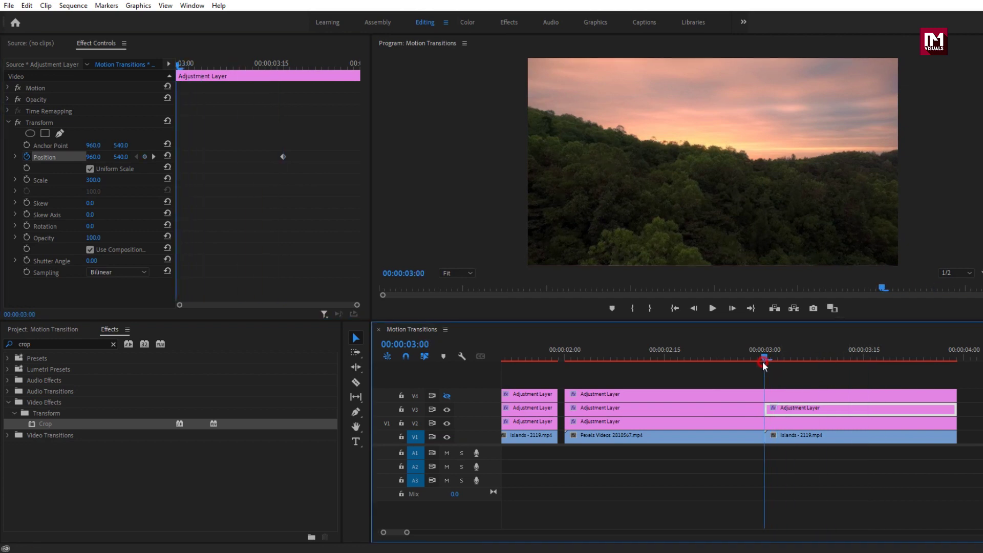
{"action": "left_click", "coordinate": [92, 157]}
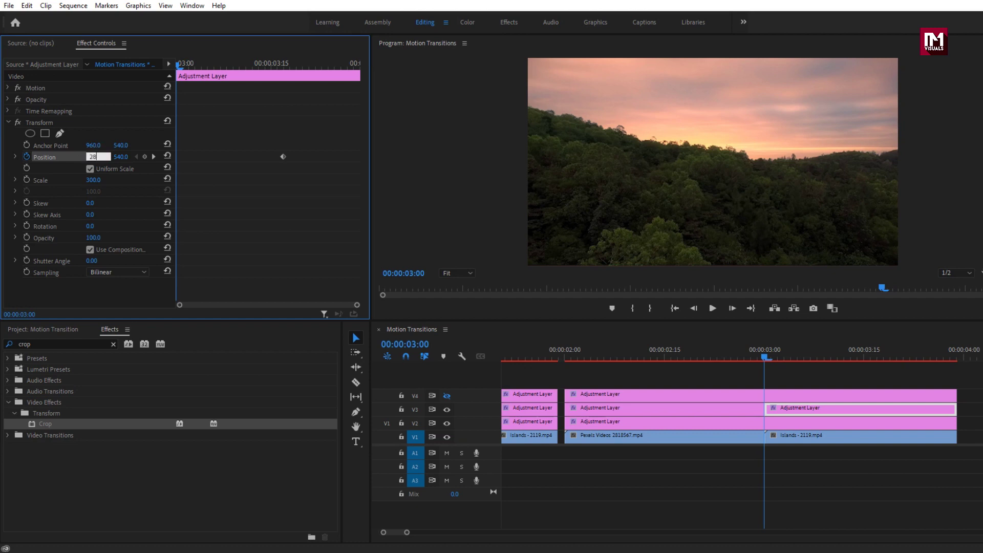
{"action": "key", "text": "Return"}
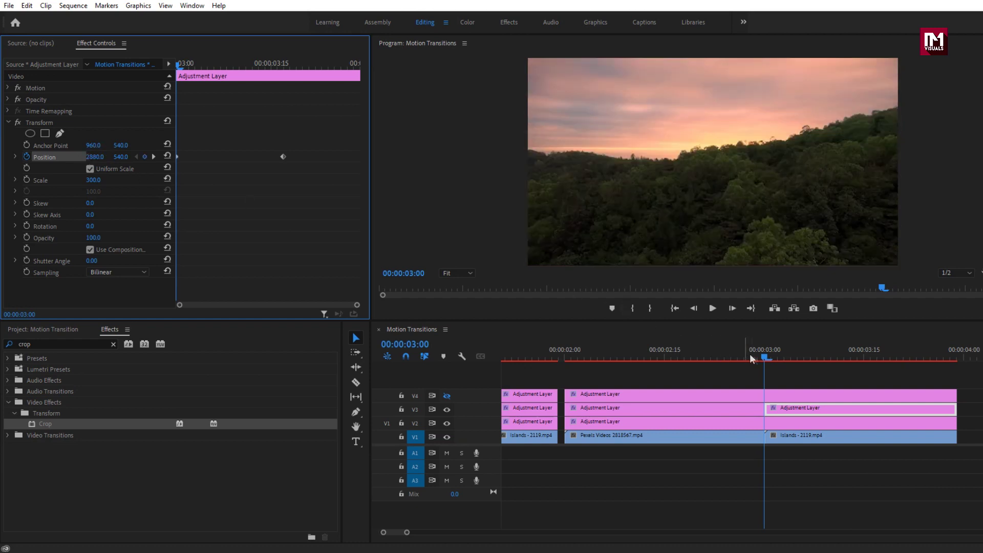
Apply temporal Ease In and Ease Out to the second V3 adjustment layer's Position keyframes and stretch the last keyframe's velocity handle toward the first.
{"action": "left_click_drag", "start_coordinate": [761, 357], "coordinate": [836, 361]}
{"action": "left_click_drag", "start_coordinate": [298, 156], "coordinate": [190, 164]}
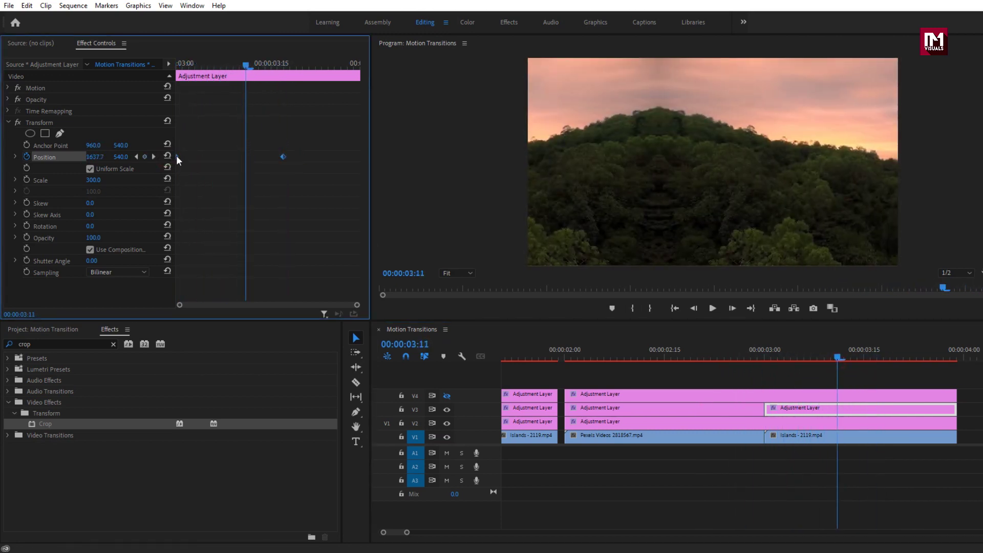
{"action": "right_click", "coordinate": [176, 157]}
{"action": "mouse_move", "coordinate": [277, 251]}
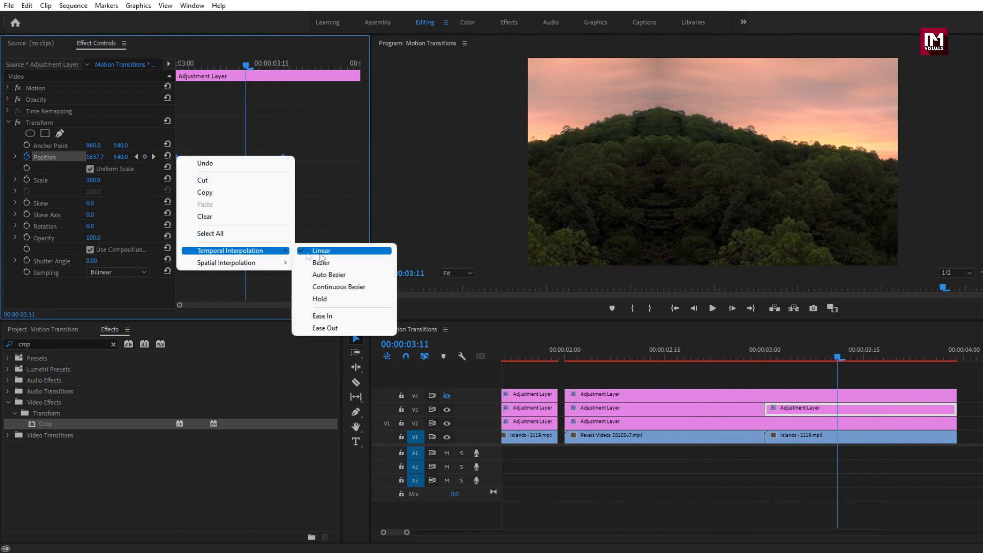
{"action": "left_click", "coordinate": [334, 316]}
{"action": "right_click", "coordinate": [179, 159]}
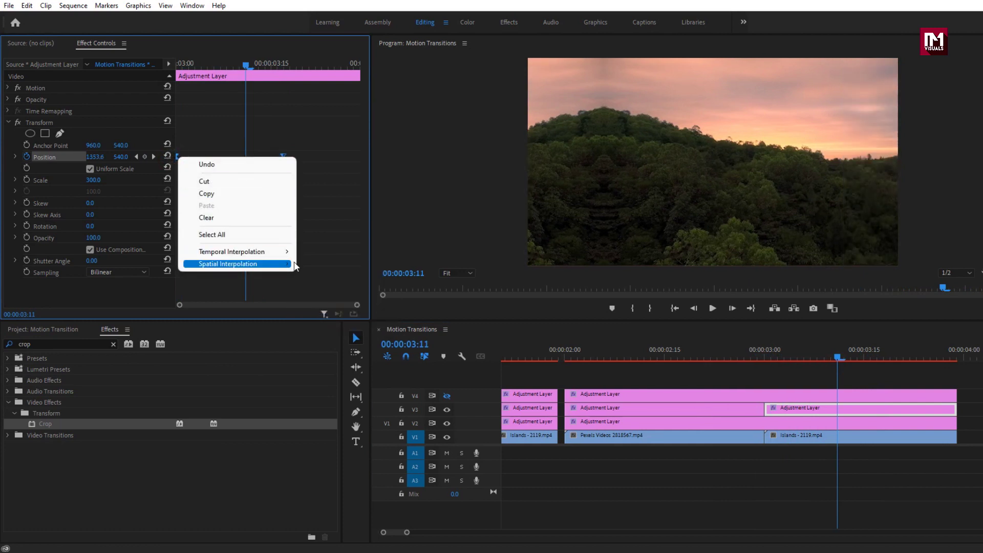
{"action": "mouse_move", "coordinate": [281, 252]}
{"action": "left_click", "coordinate": [334, 329]}
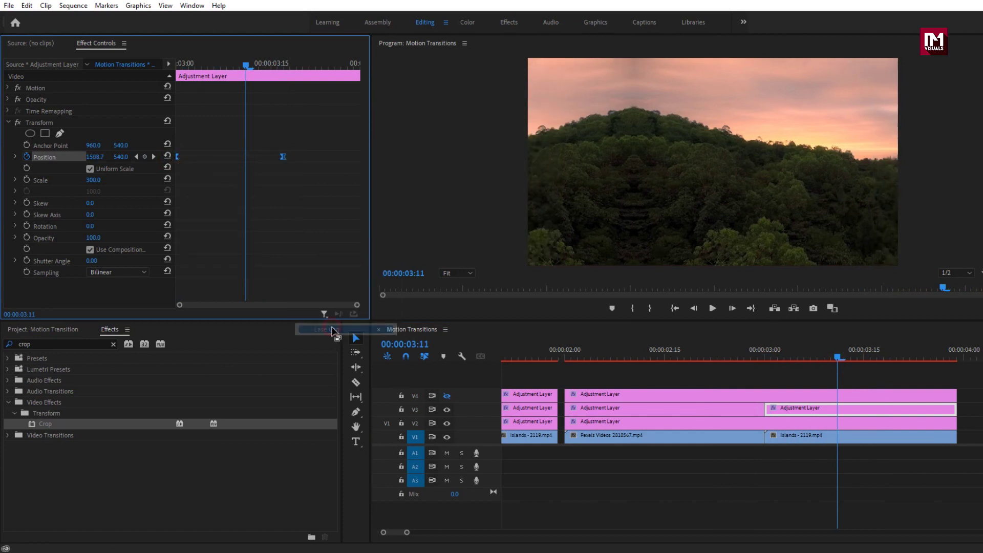
{"action": "left_click", "coordinate": [16, 157]}
{"action": "left_click_drag", "start_coordinate": [266, 191], "coordinate": [172, 194]}
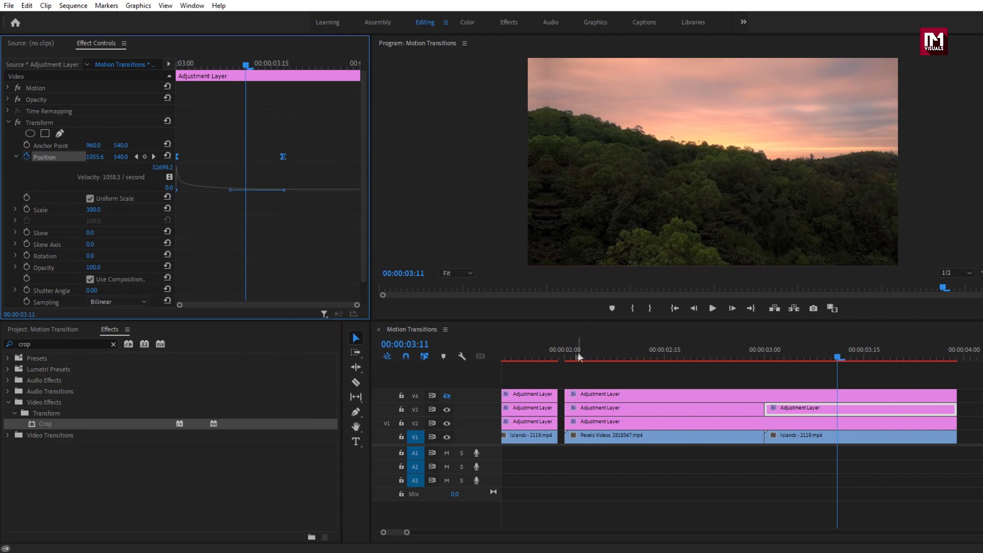
Play back the duplicated transition from its start to check the new direction of movement.
{"action": "left_click_drag", "start_coordinate": [581, 357], "coordinate": [572, 357]}
{"action": "key", "text": "space"}
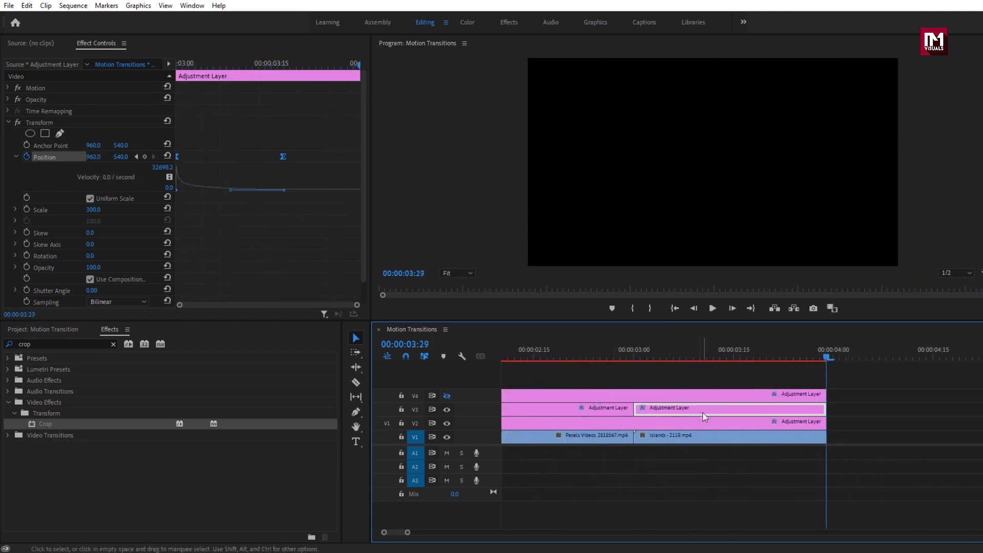
{"action": "left_click", "coordinate": [915, 357]}
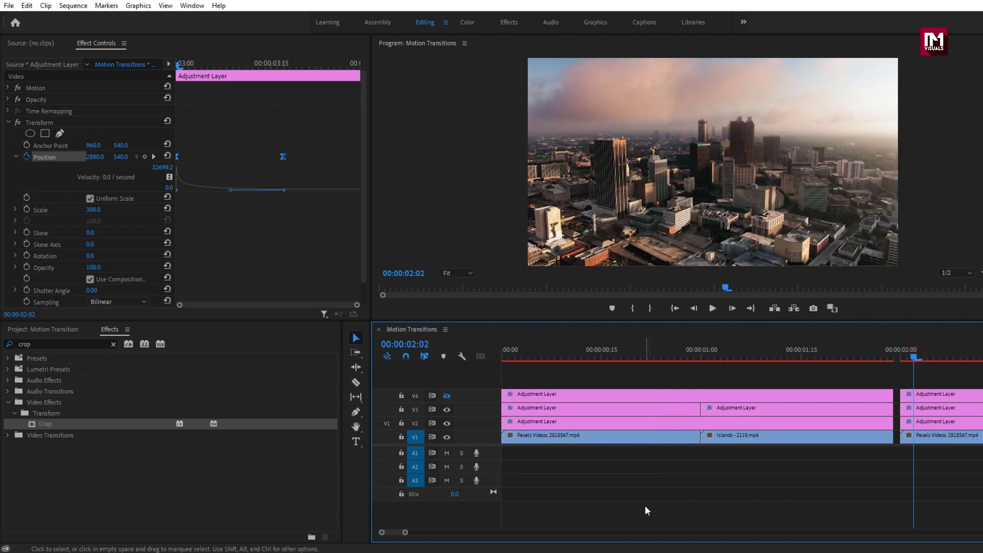
Turn on the V4 track's visibility and inspect the frames around the duplicate's cut, at 00:00:02:29 and 00:00:03:02.
{"action": "left_click_drag", "start_coordinate": [396, 533], "coordinate": [398, 532]}
{"action": "left_click_drag", "start_coordinate": [735, 358], "coordinate": [874, 354]}
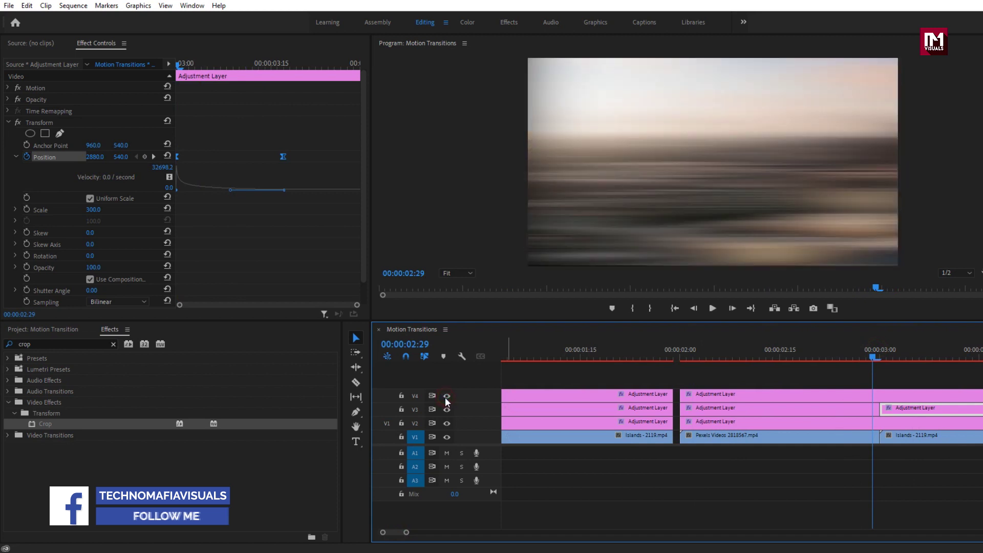
{"action": "left_click", "coordinate": [890, 360]}
Move all the duplicate transition's clips and adjustment layers on V1 to V4 earlier to close the gap after the first transition.
{"action": "left_click", "coordinate": [772, 438]}
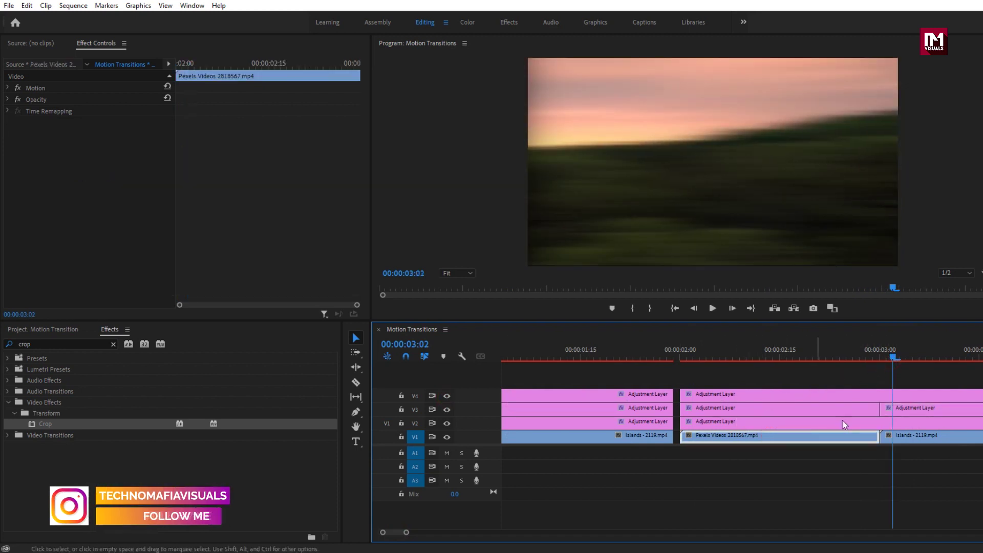
{"action": "left_click", "coordinate": [903, 434], "text": "shift"}
{"action": "left_click", "coordinate": [903, 419], "text": "shift"}
{"action": "left_click", "coordinate": [889, 409], "text": "shift"}
{"action": "left_click", "coordinate": [861, 409], "text": "shift"}
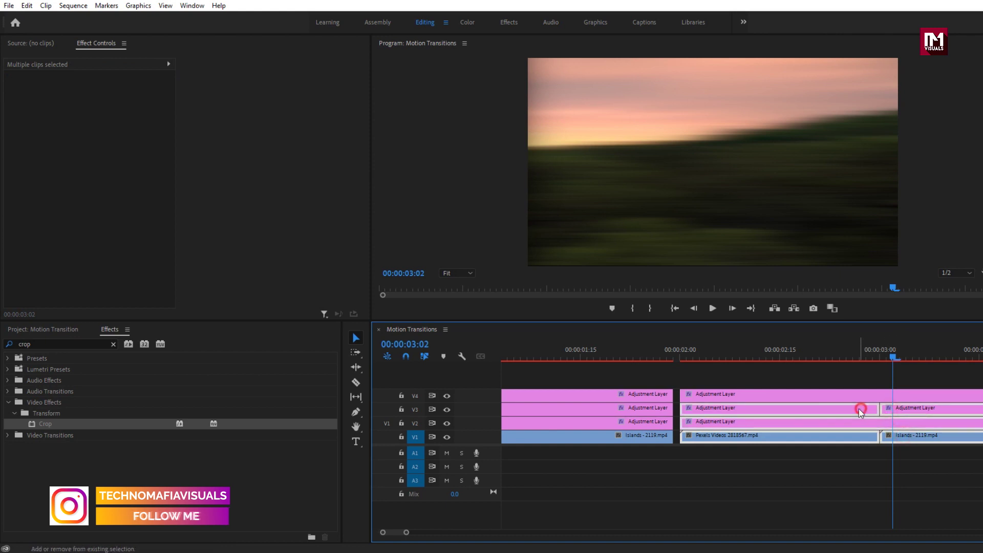
{"action": "left_click", "coordinate": [855, 399], "text": "shift"}
{"action": "left_click_drag", "start_coordinate": [697, 400], "coordinate": [691, 401]}
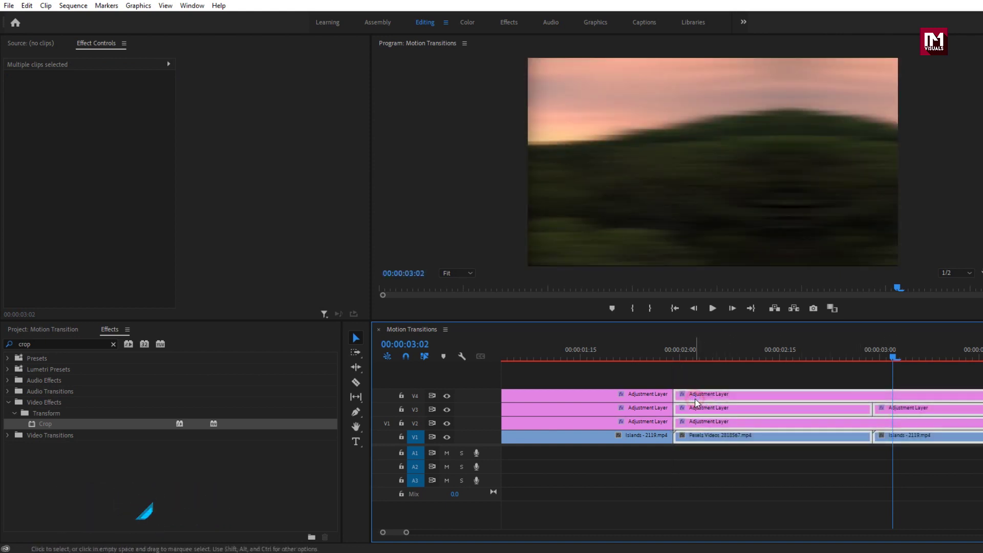
Play the sequence from the beginning to review both motion transitions.
{"action": "key", "text": "Home"}
{"action": "key", "text": "space"}
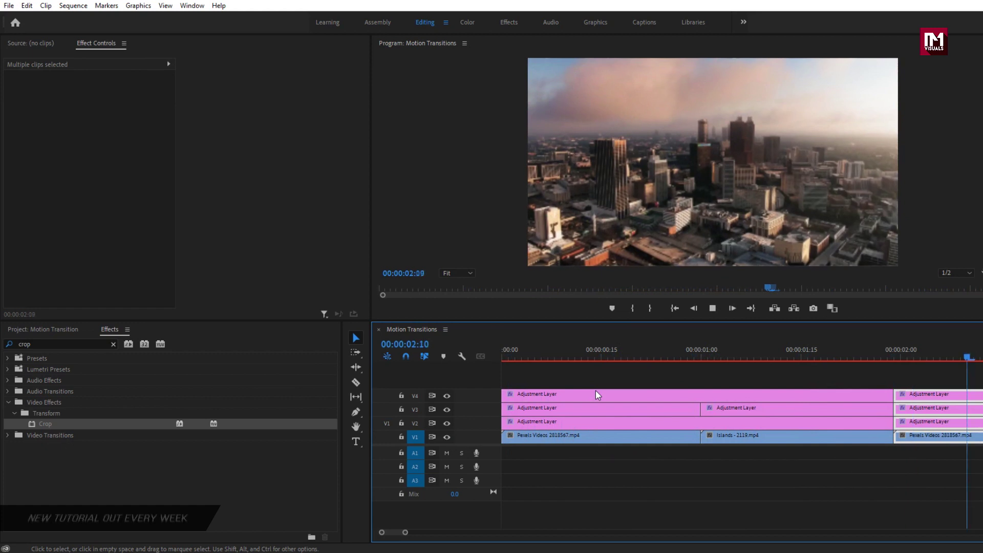
{"action": "key", "text": "space"}
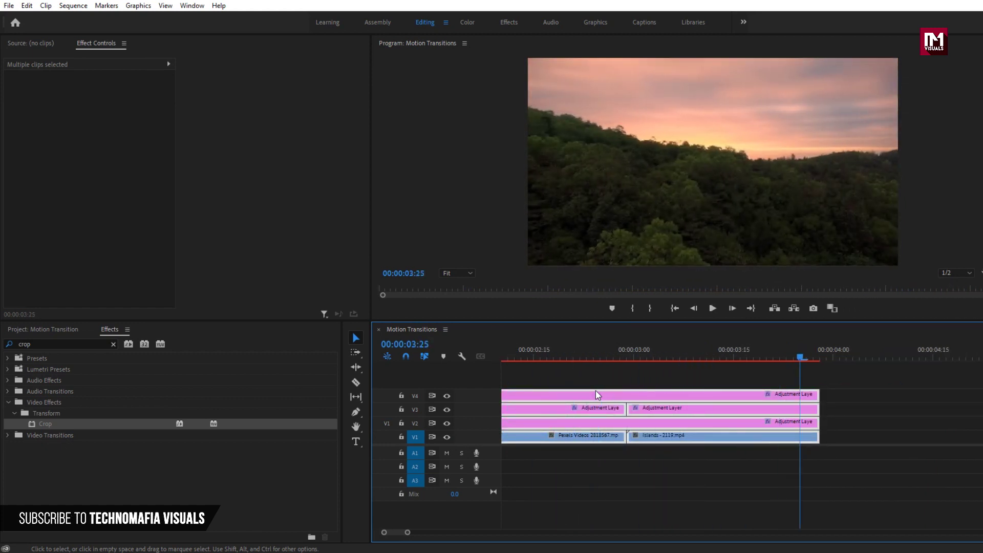